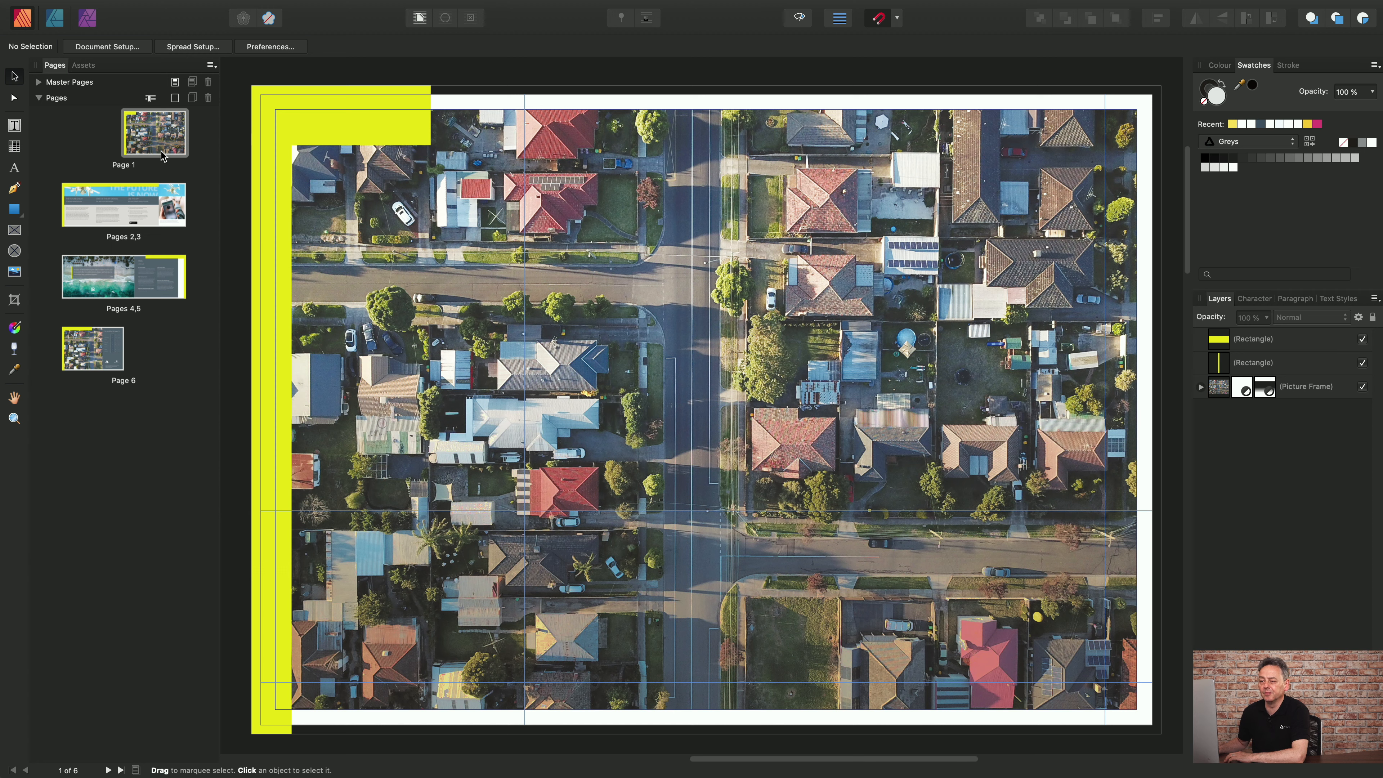
Review the brochure's spreads for pages 2,3 and 4,5 and page 6, and return to the page 1 cover
left_click(124, 238)
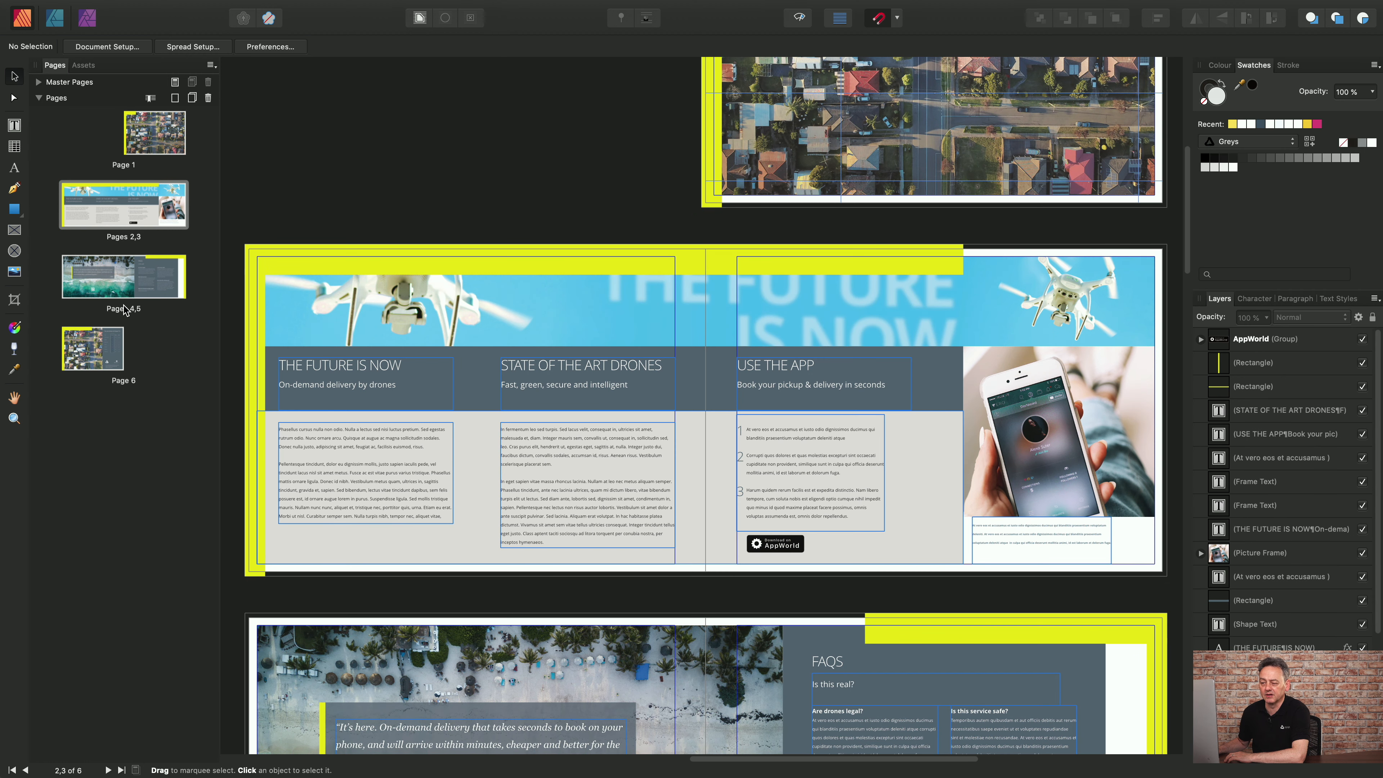
left_click(126, 310)
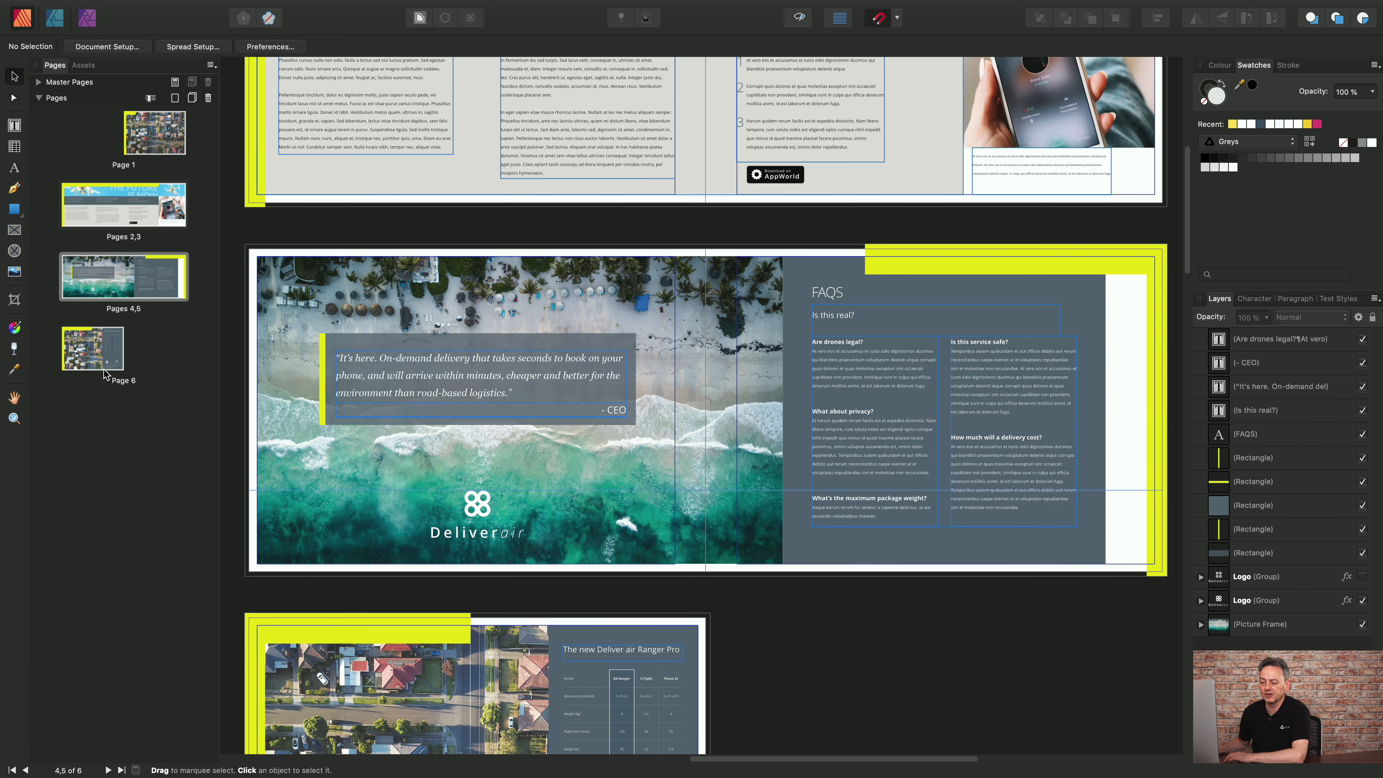
left_click(115, 381)
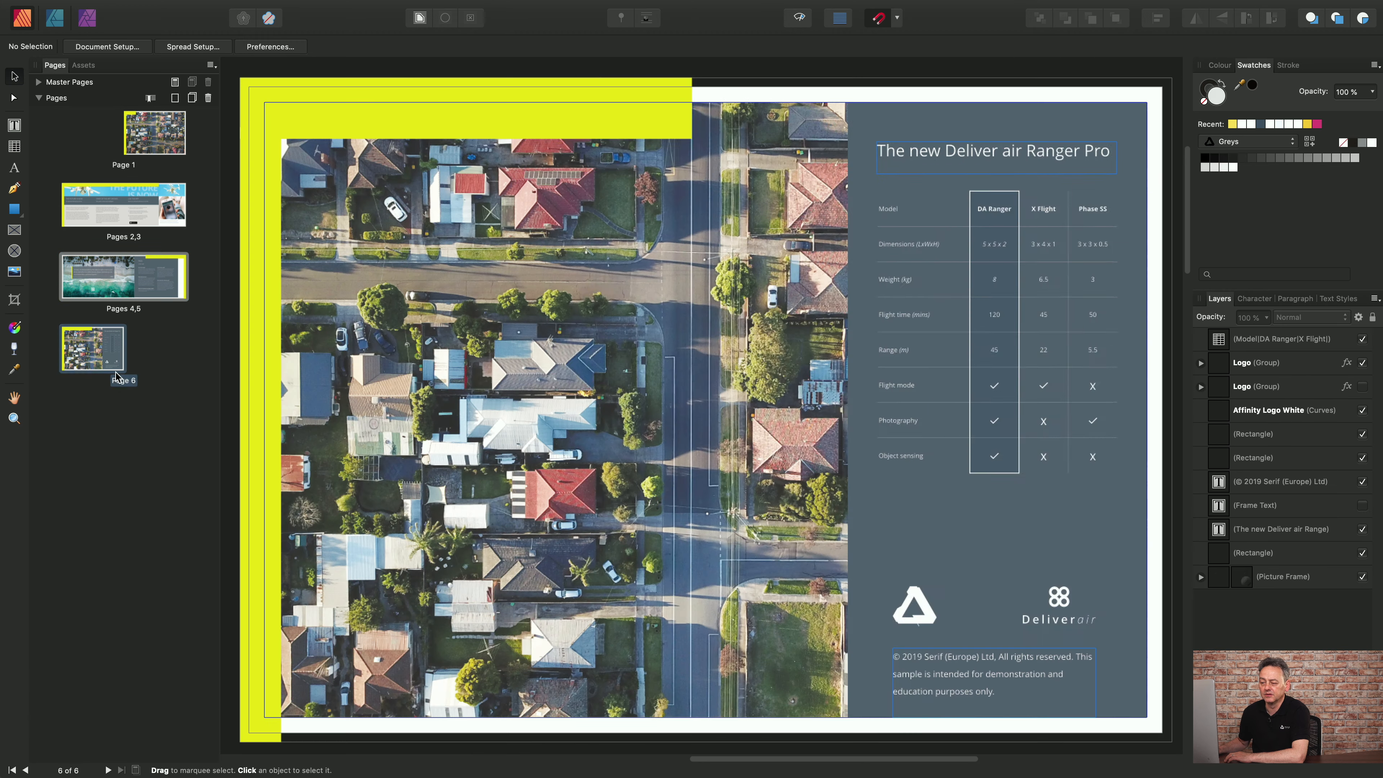
left_click(155, 144)
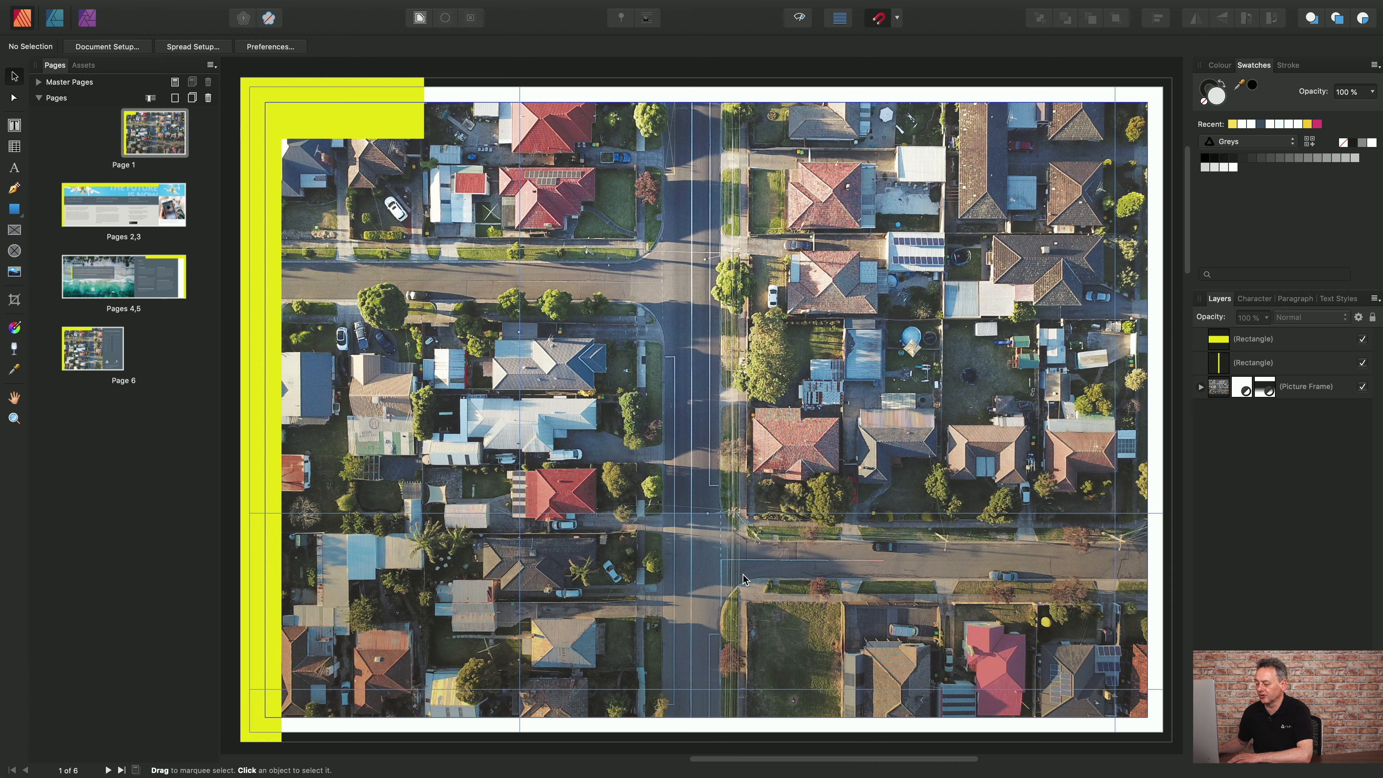
Inspect the horizontal and vertical guide positions on page 1 with the picture frame temporarily hidden
left_click(1362, 387)
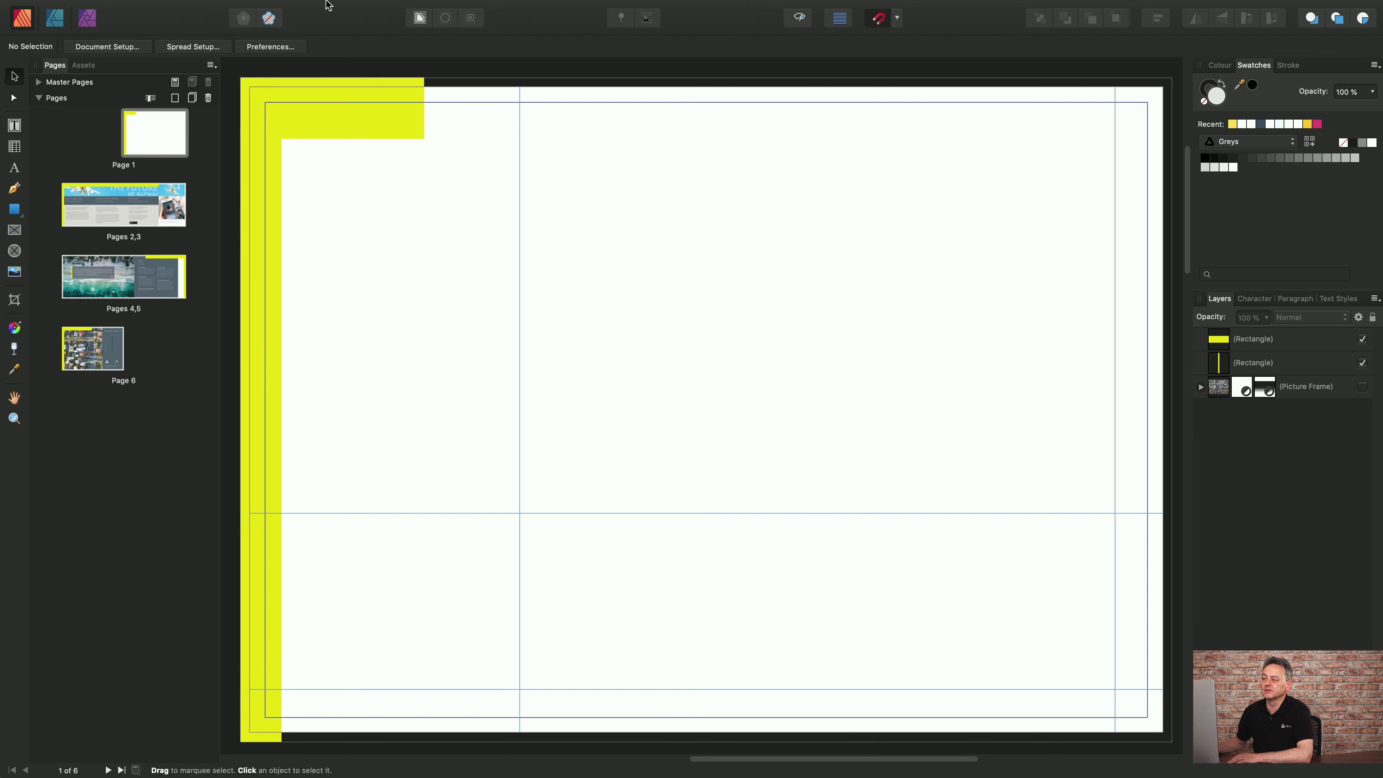
mouse_move(346, 5)
left_click(451, 8)
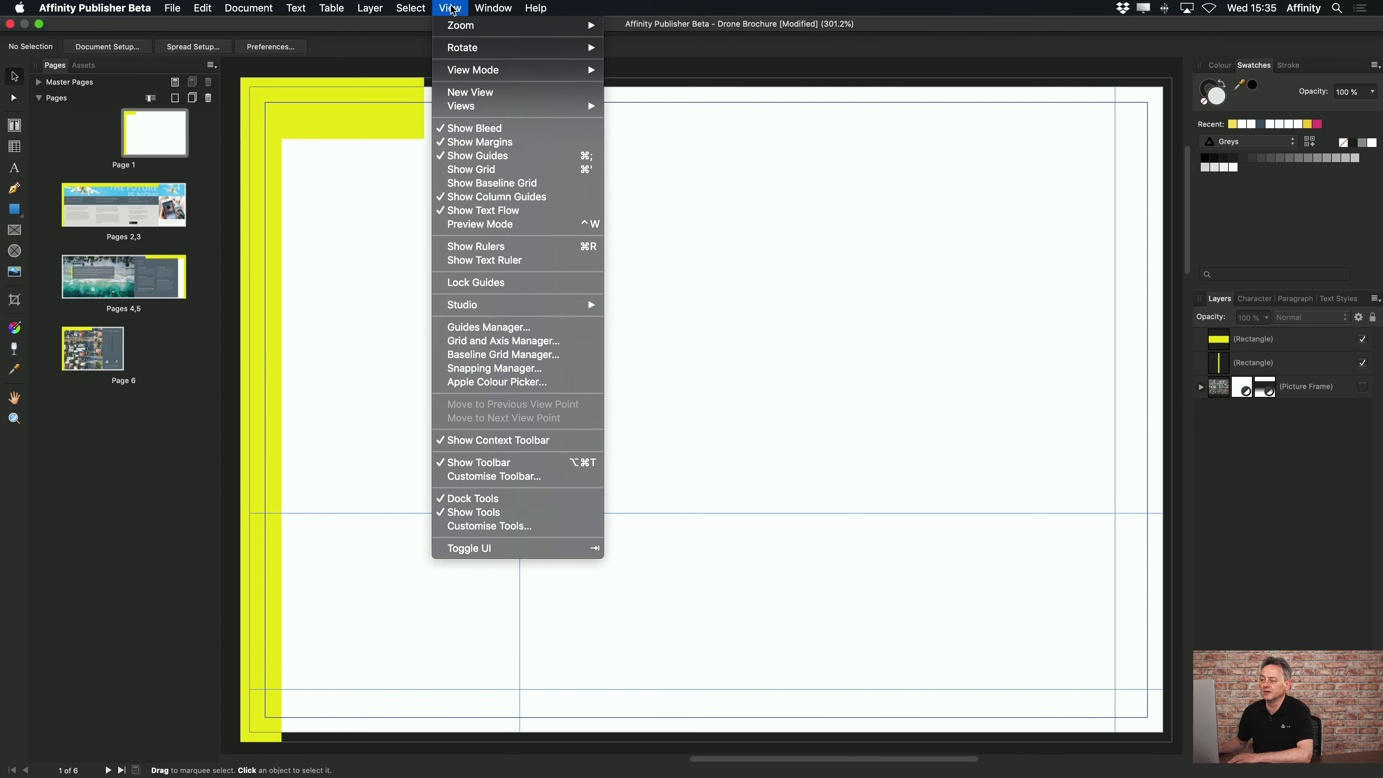
left_click(495, 328)
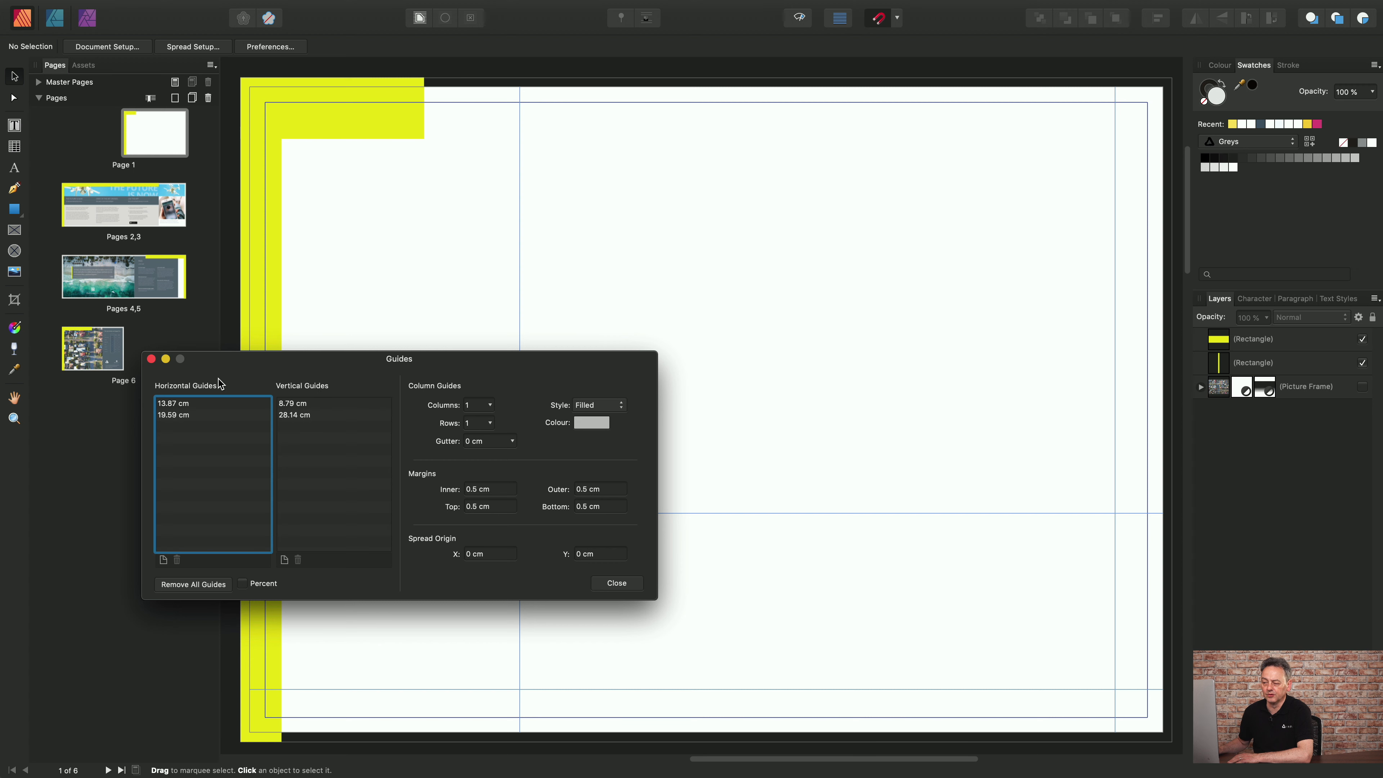
left_click(616, 583)
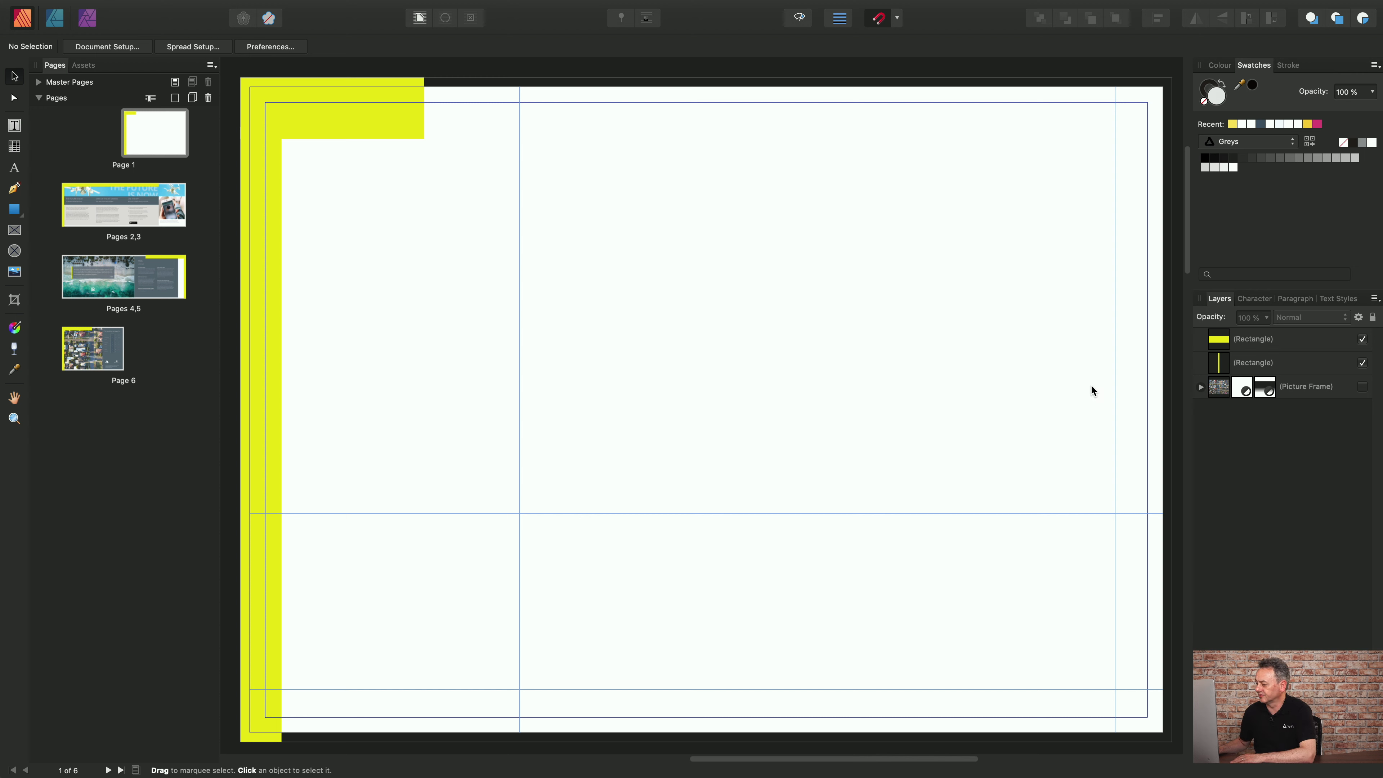
left_click(1362, 387)
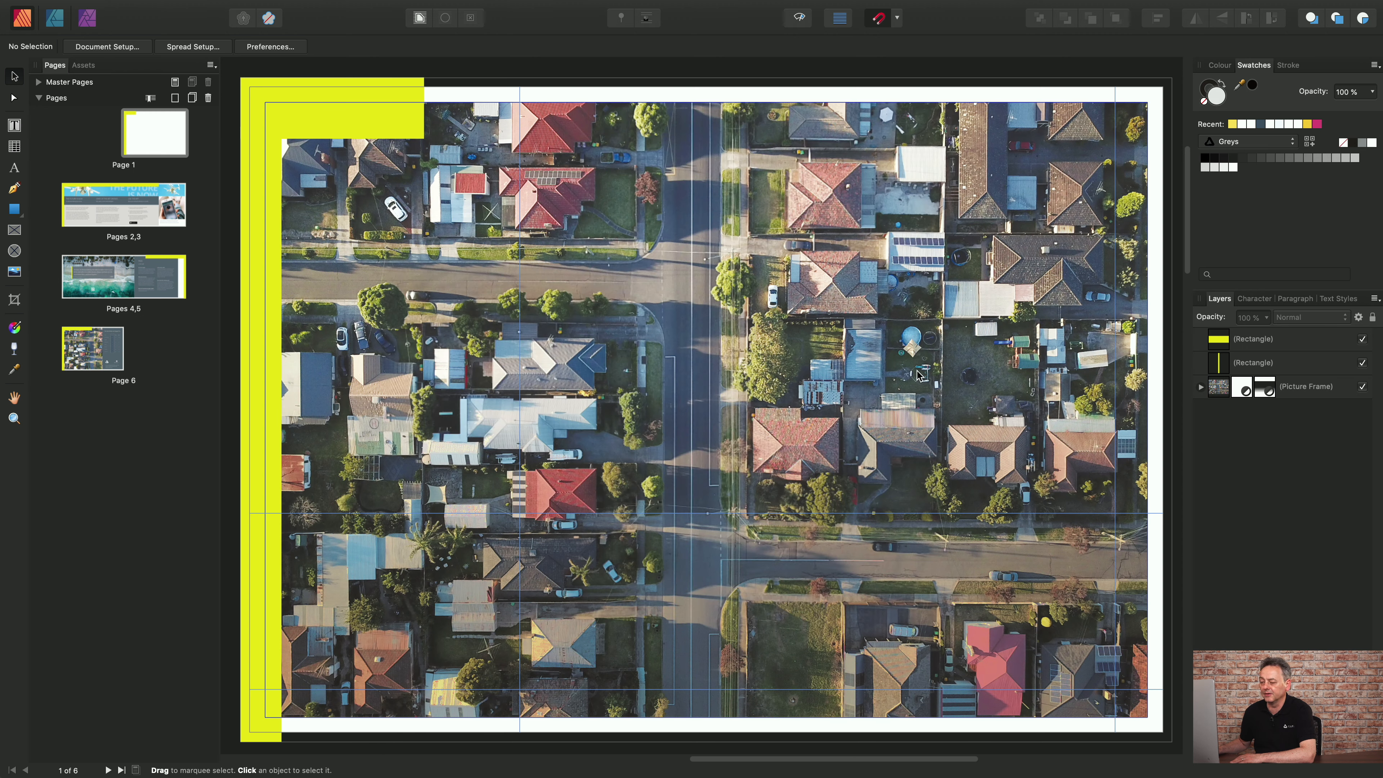
Set up the Artistic Text tool with the Open Sans font in the Bold style
left_click(14, 170)
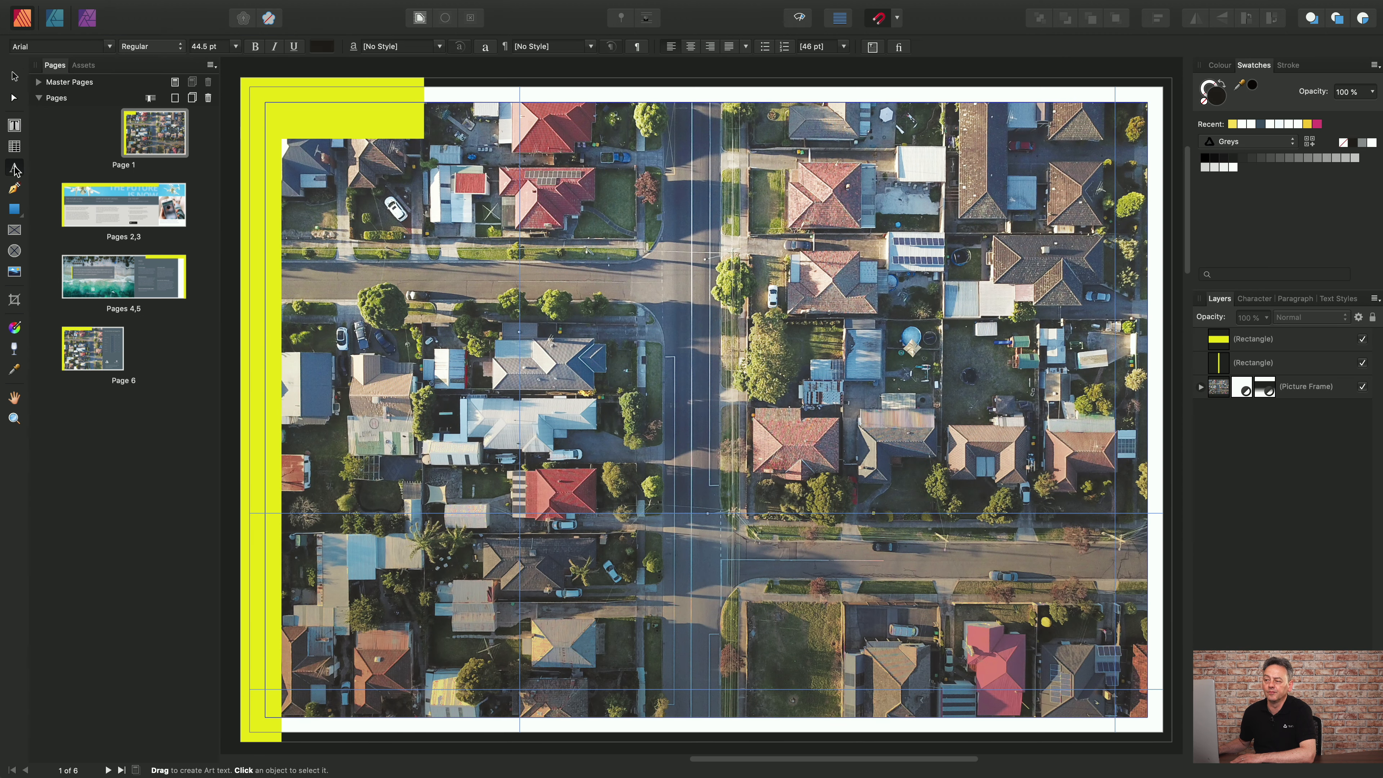
left_click(110, 47)
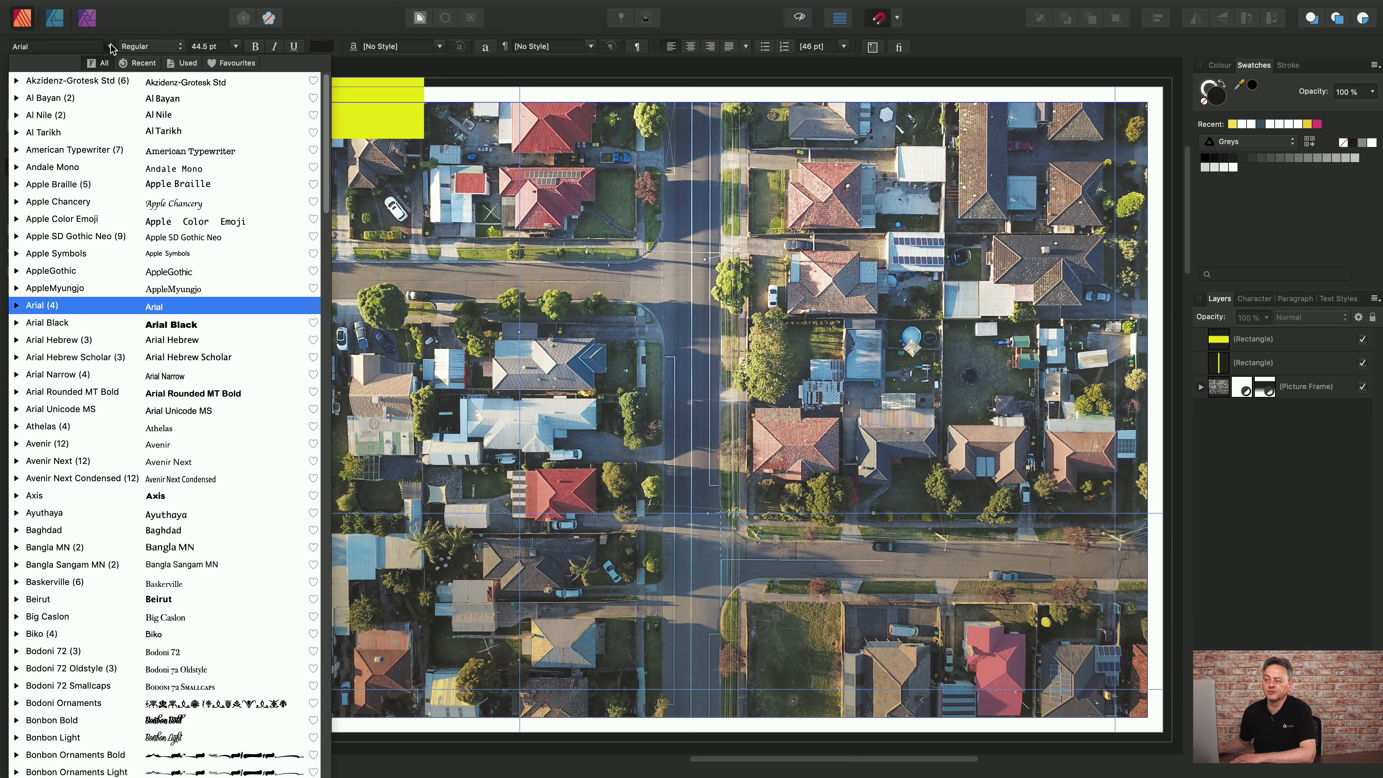
type("open")
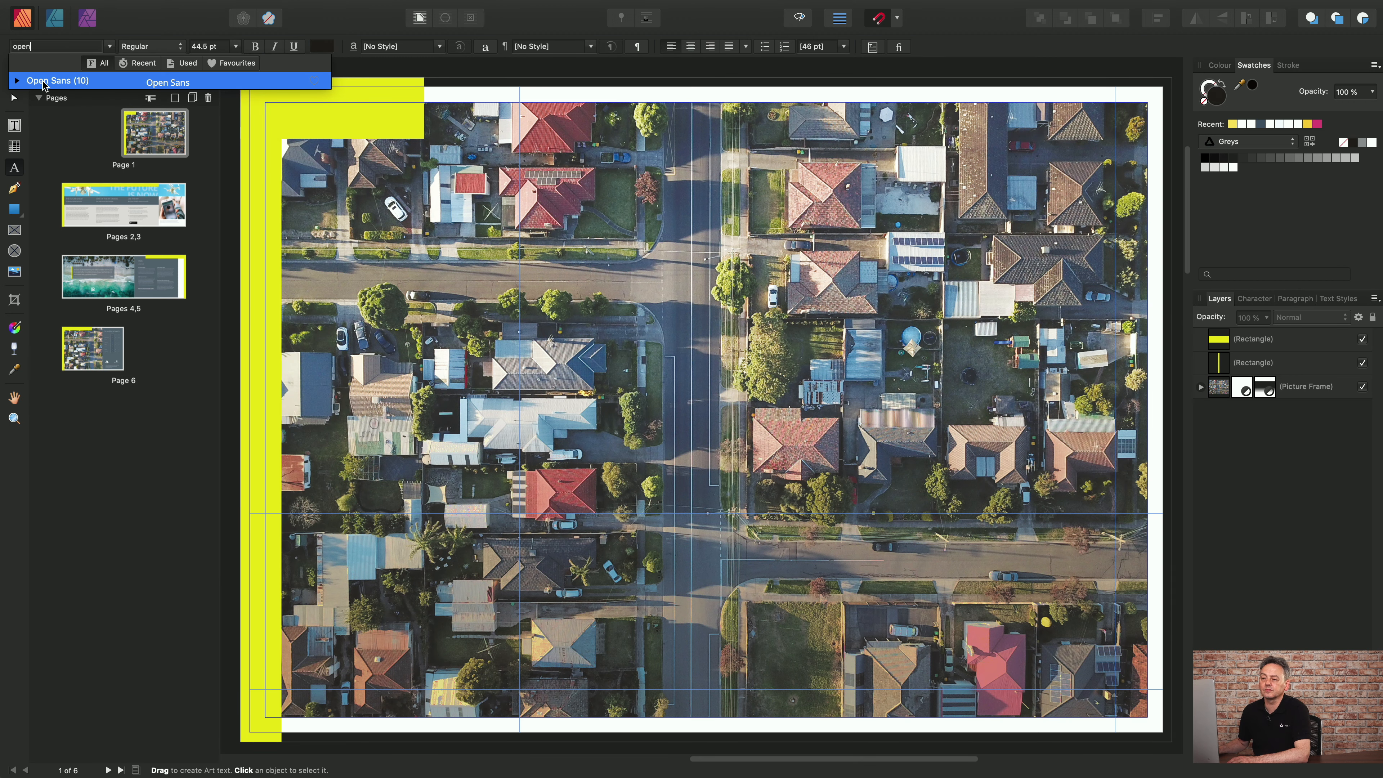
left_click(71, 80)
left_click(180, 49)
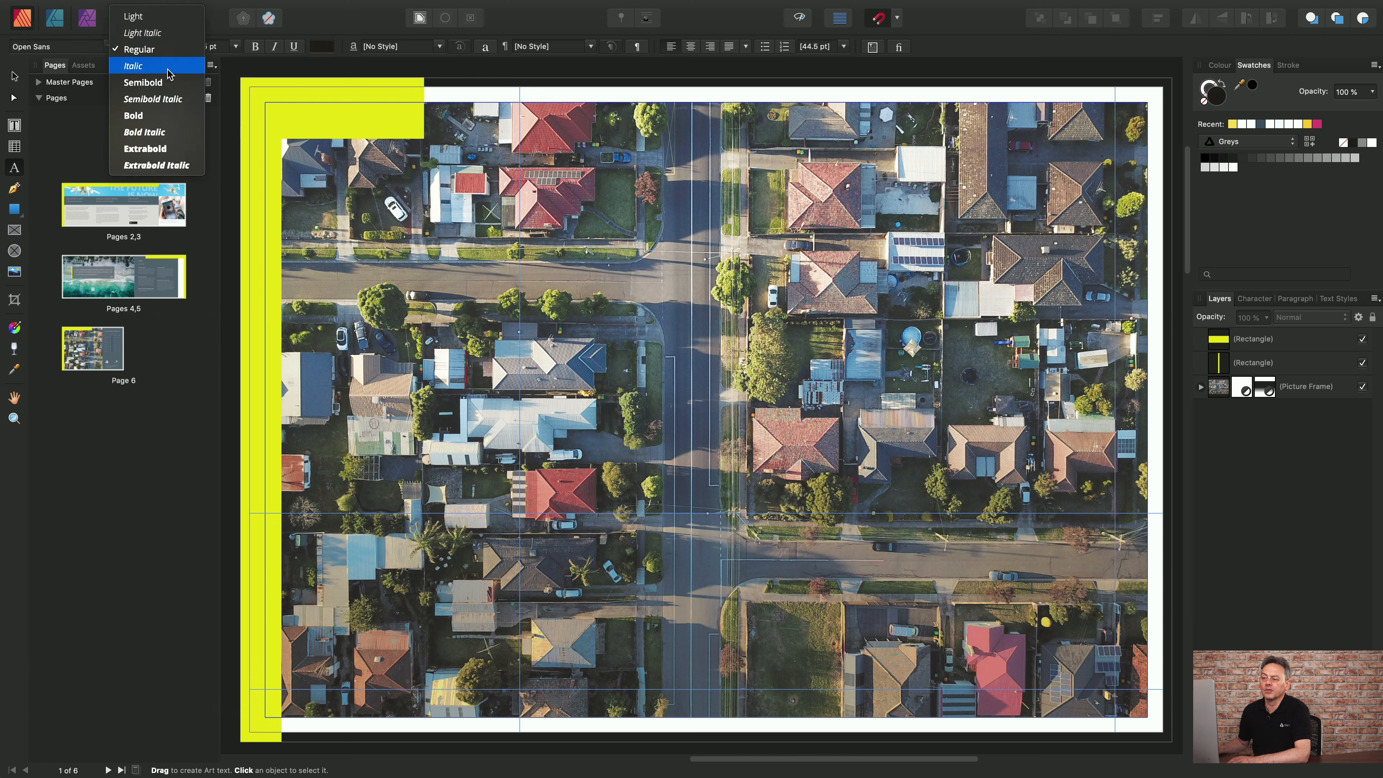
left_click(159, 120)
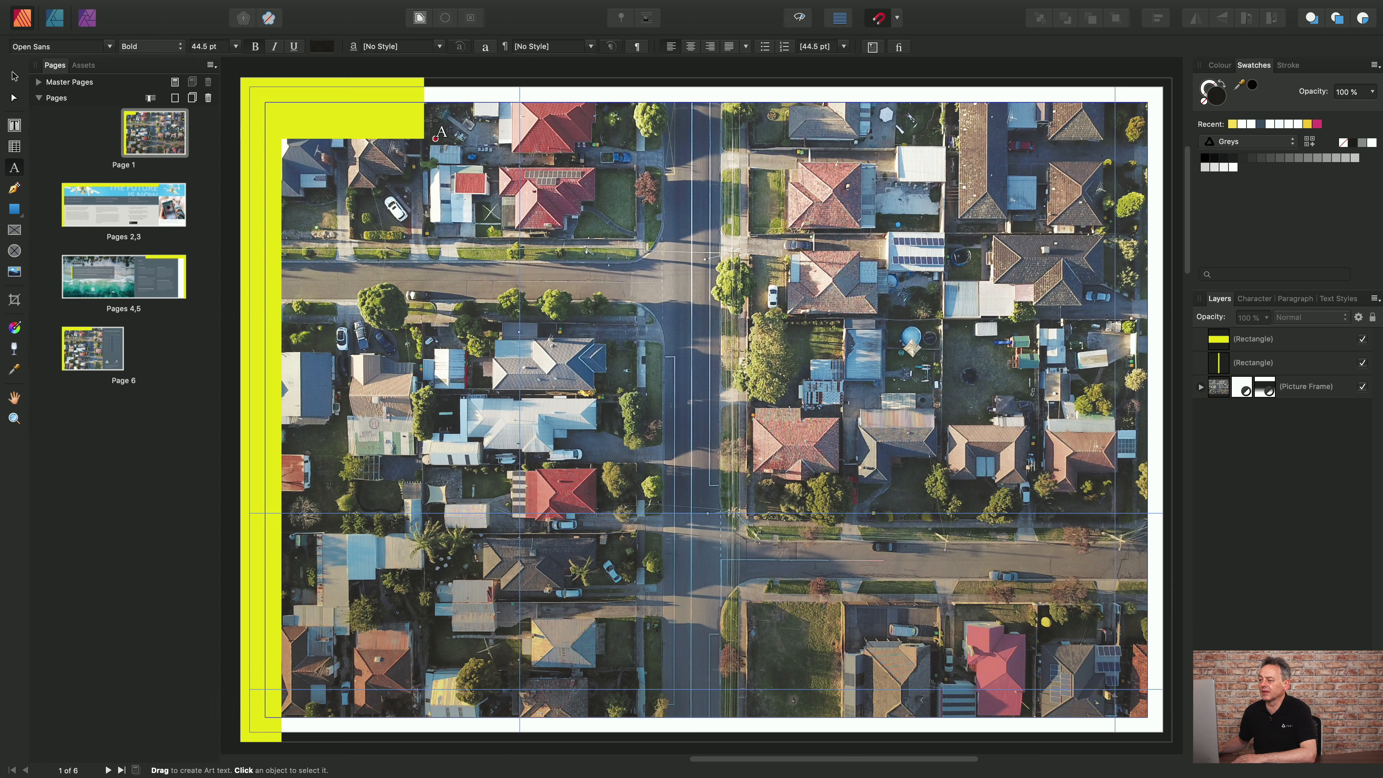
Set the colour for the new artistic text to white
left_click(325, 48)
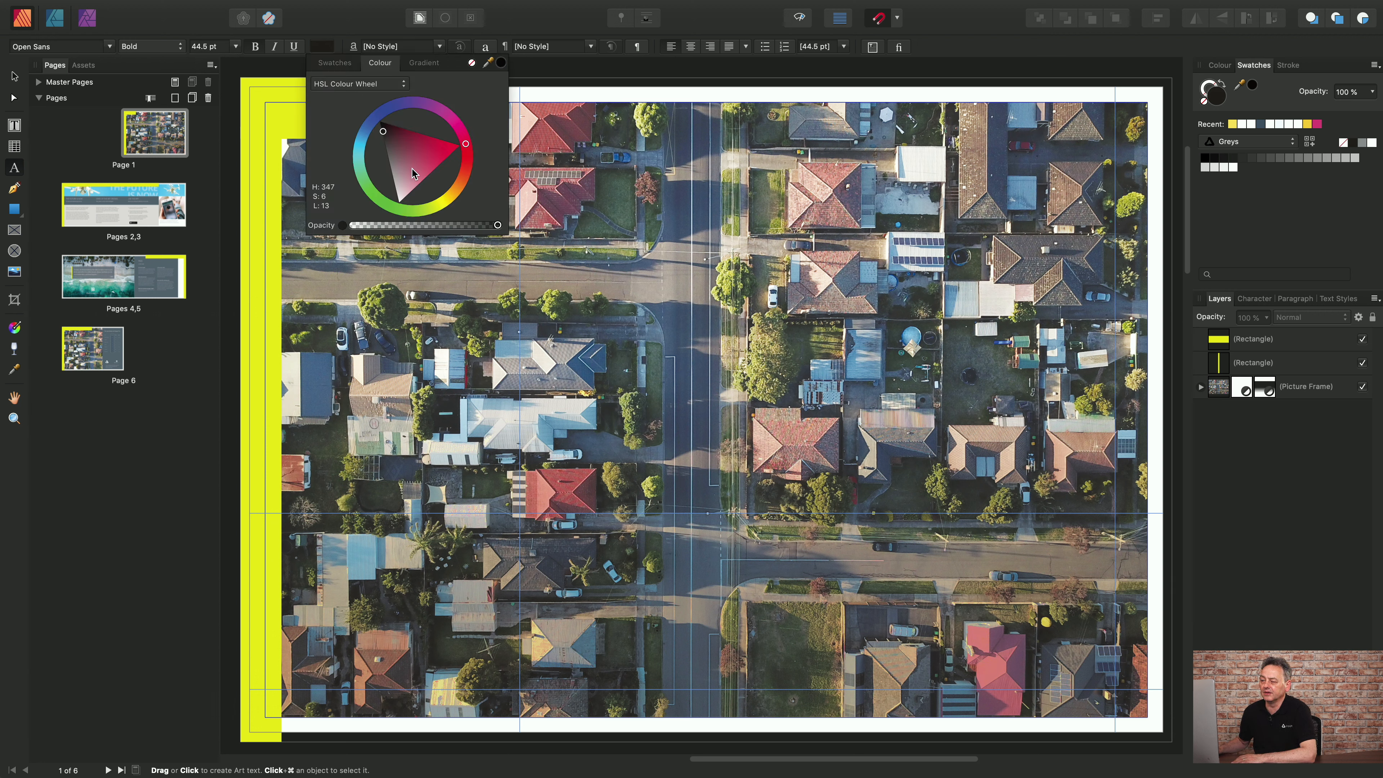
left_click_drag(383, 134, 404, 217)
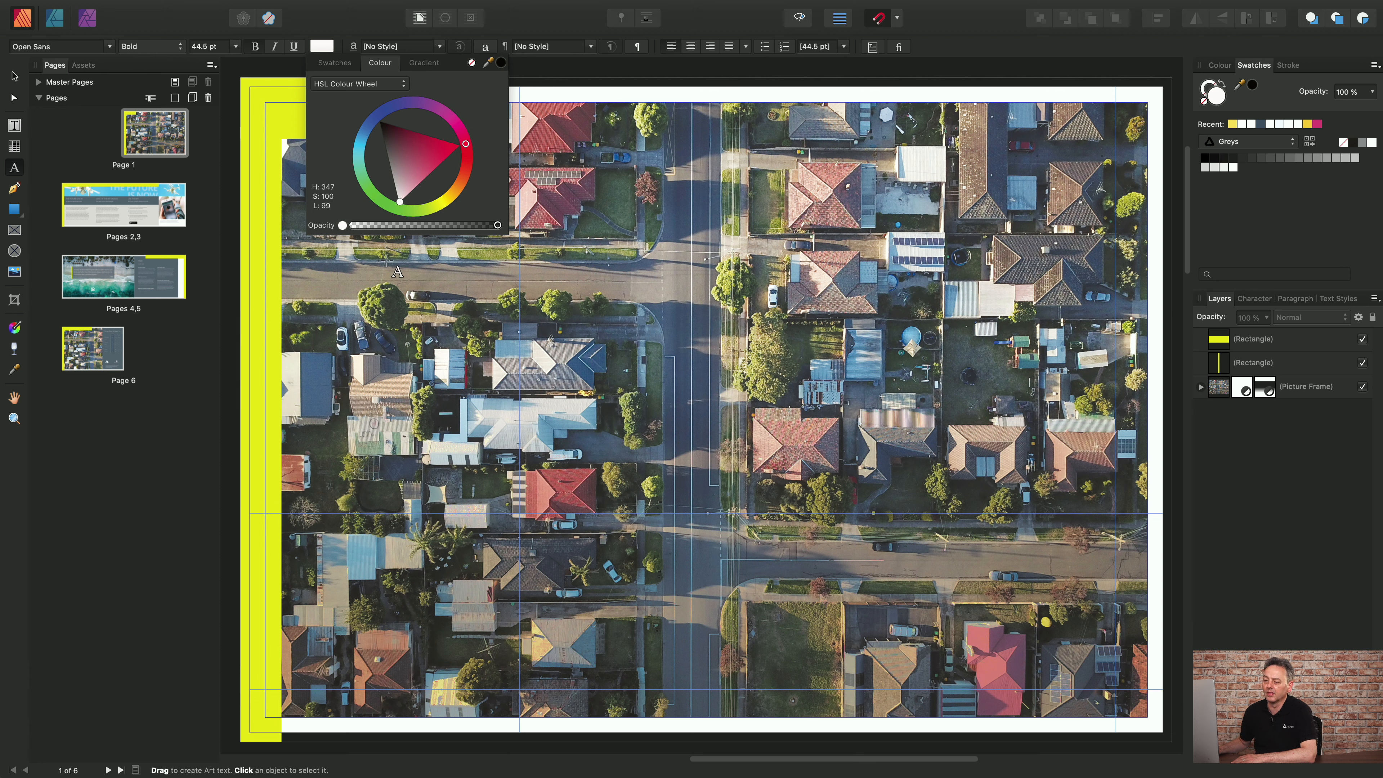
left_click(15, 177)
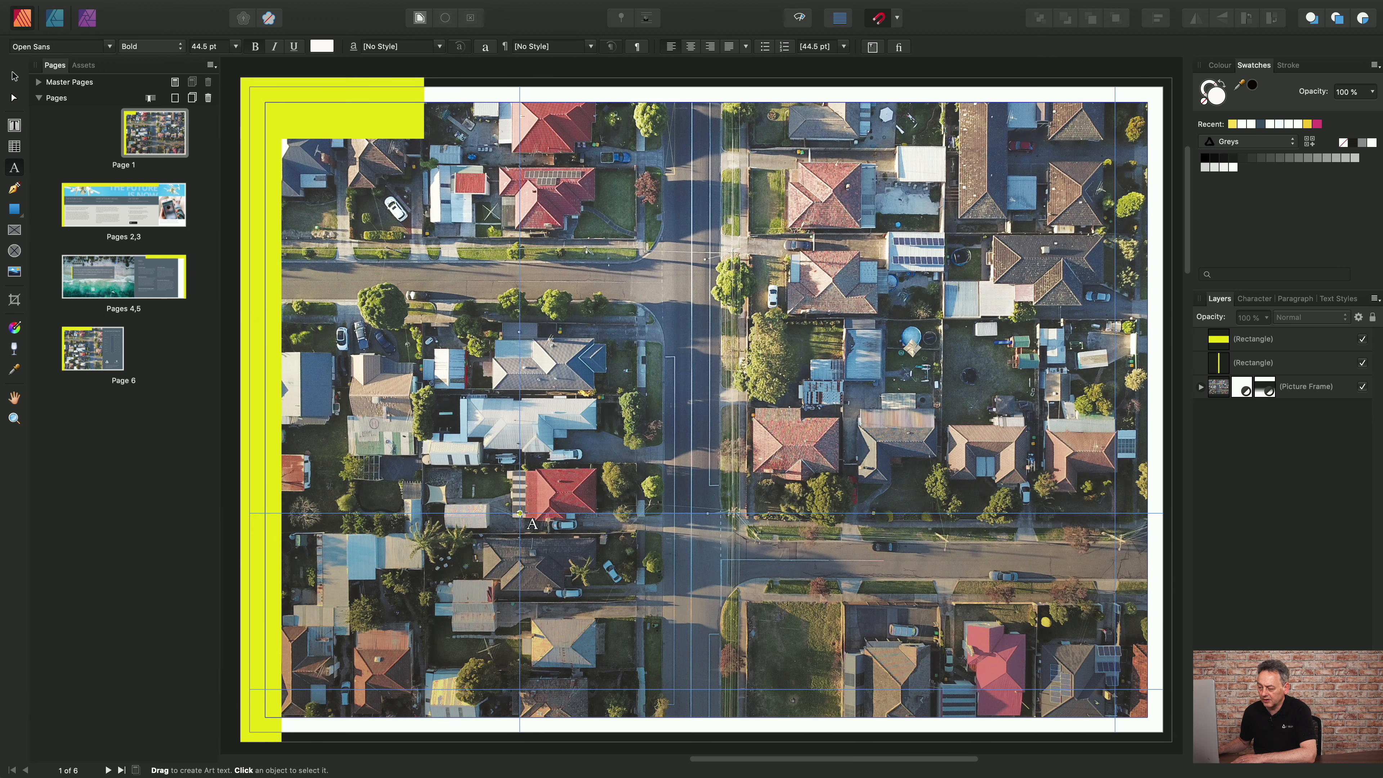
Create the artistic text "THE FUTURE IS NOW" at 99 pt, starting from the intersection of the 8.79 cm vertical and 13.87 cm horizontal guides
left_click(1363, 387)
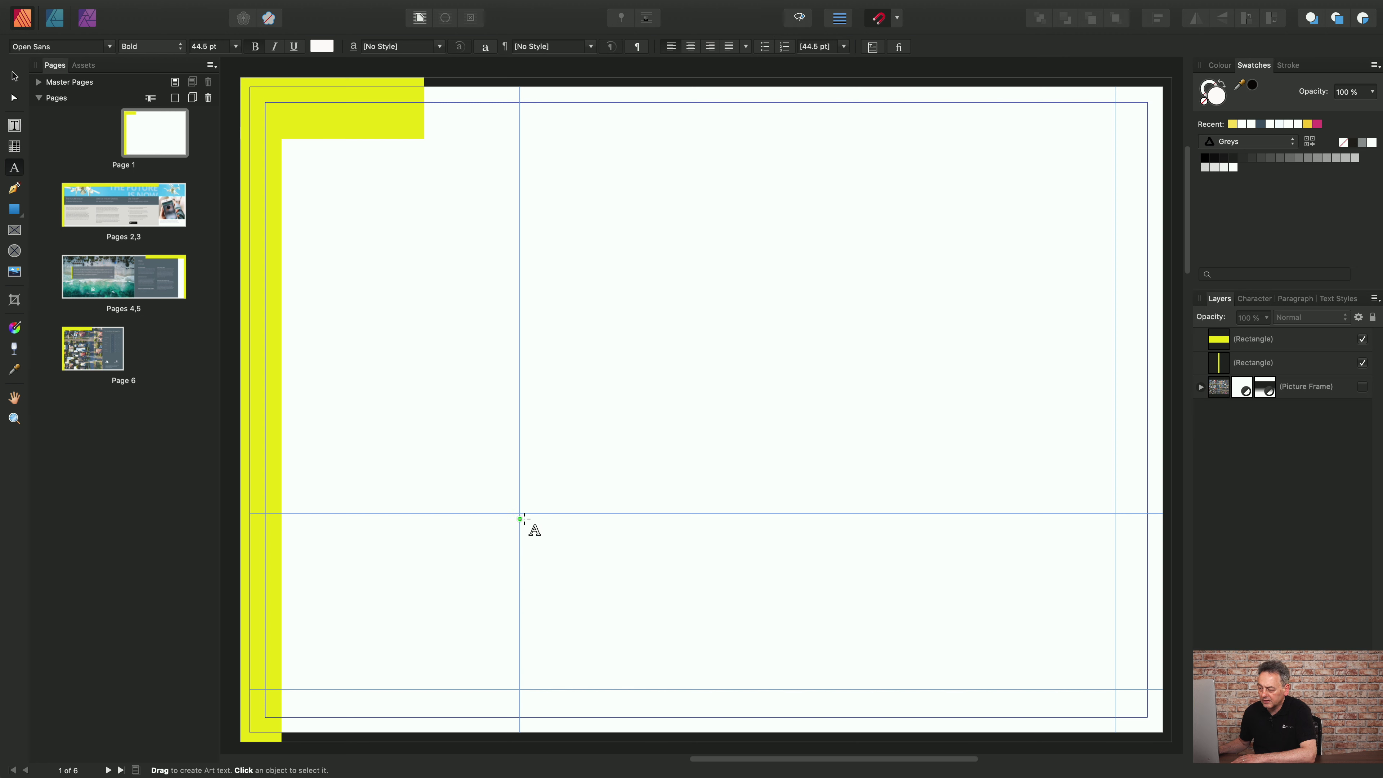
left_click(1363, 387)
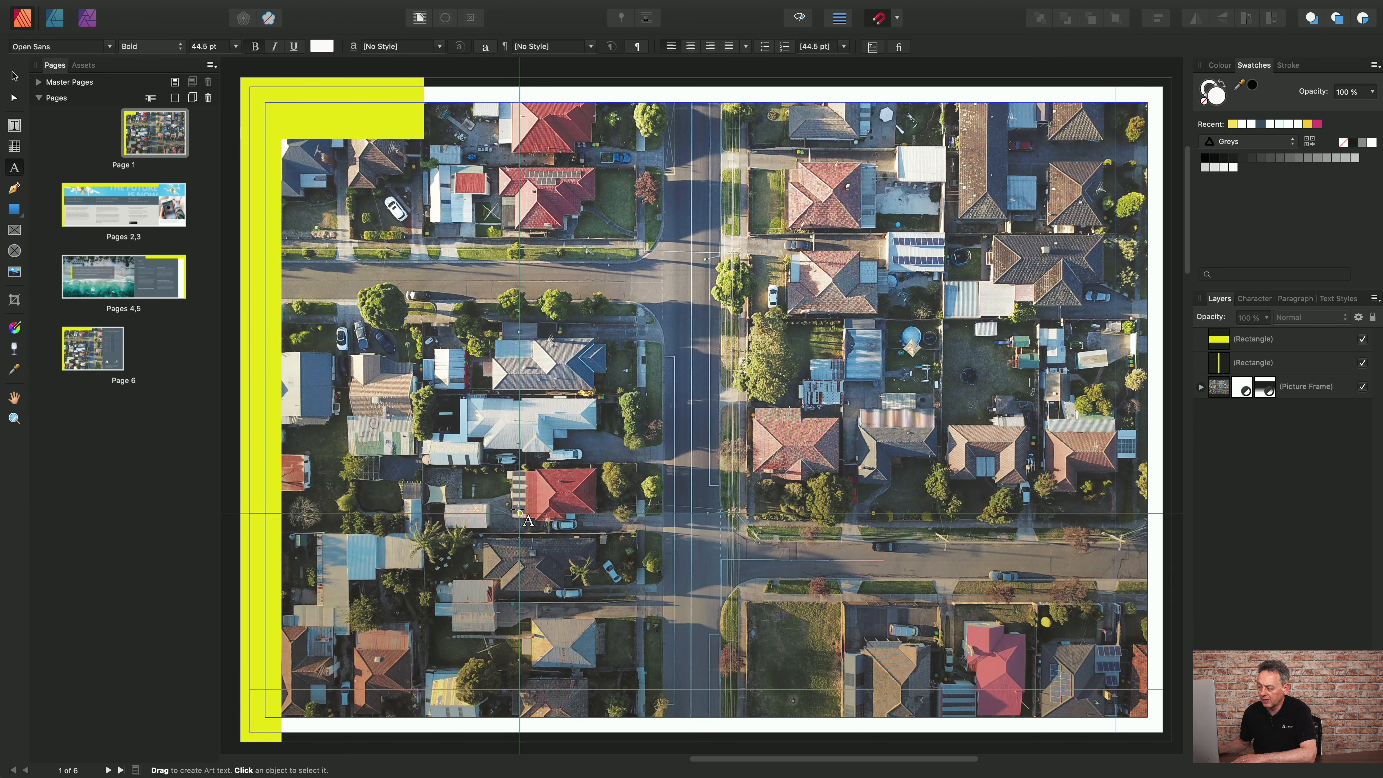
left_click_drag(520, 513, 630, 595)
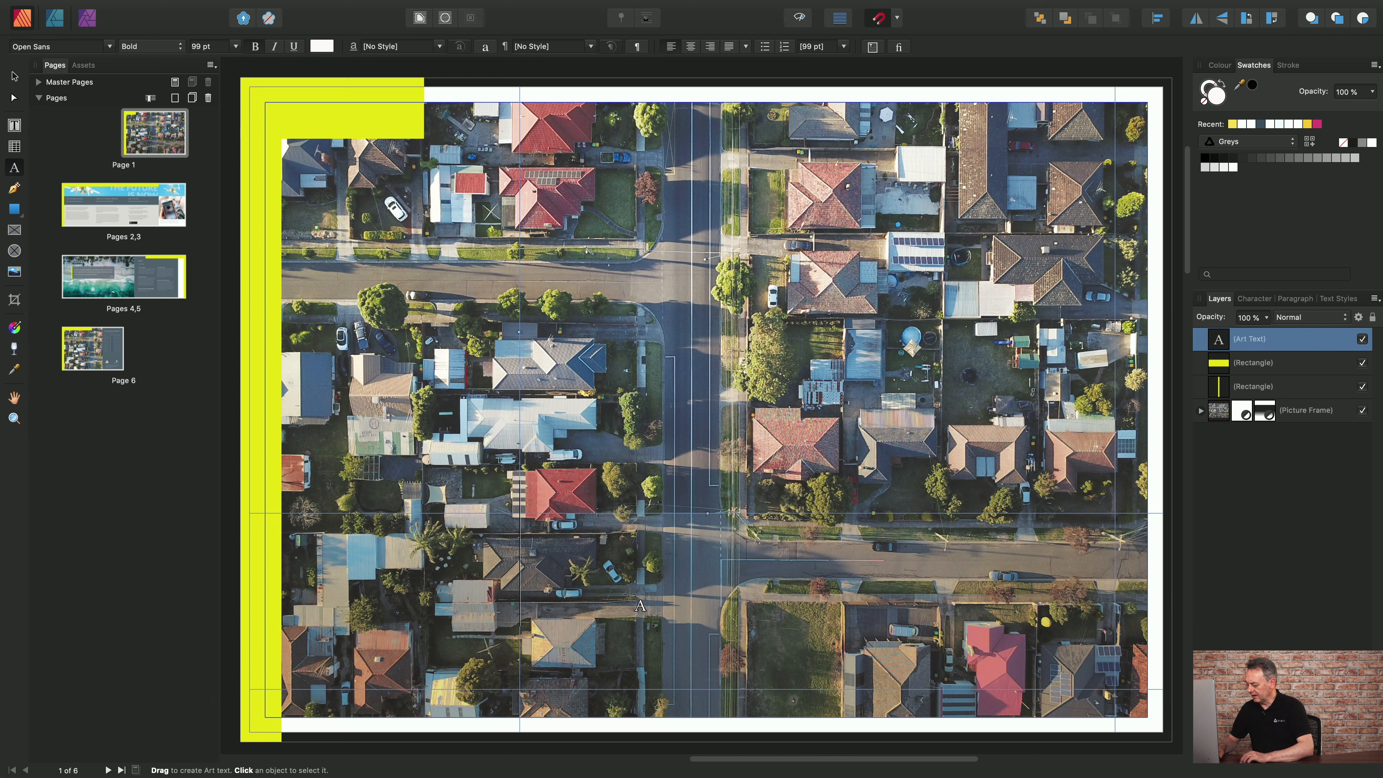
type("T")
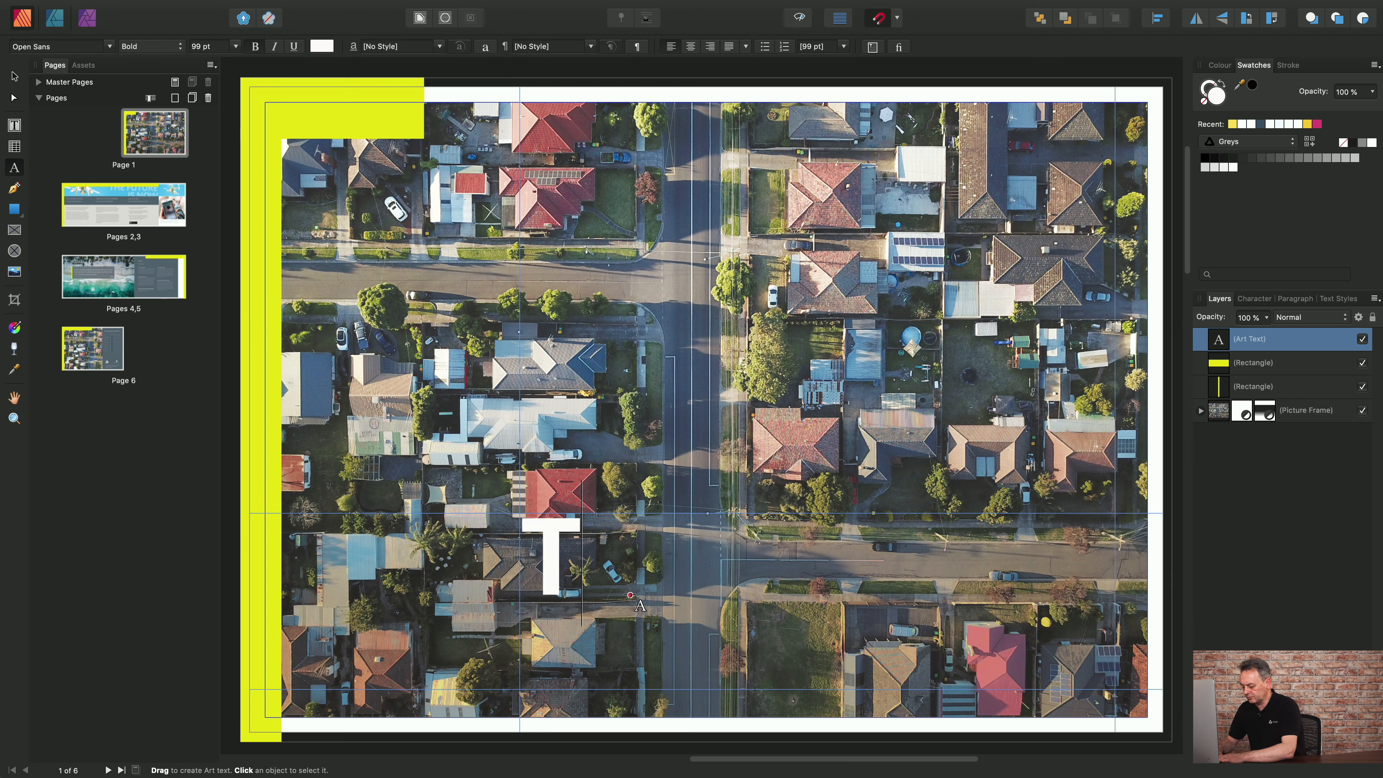
type("HE FUT")
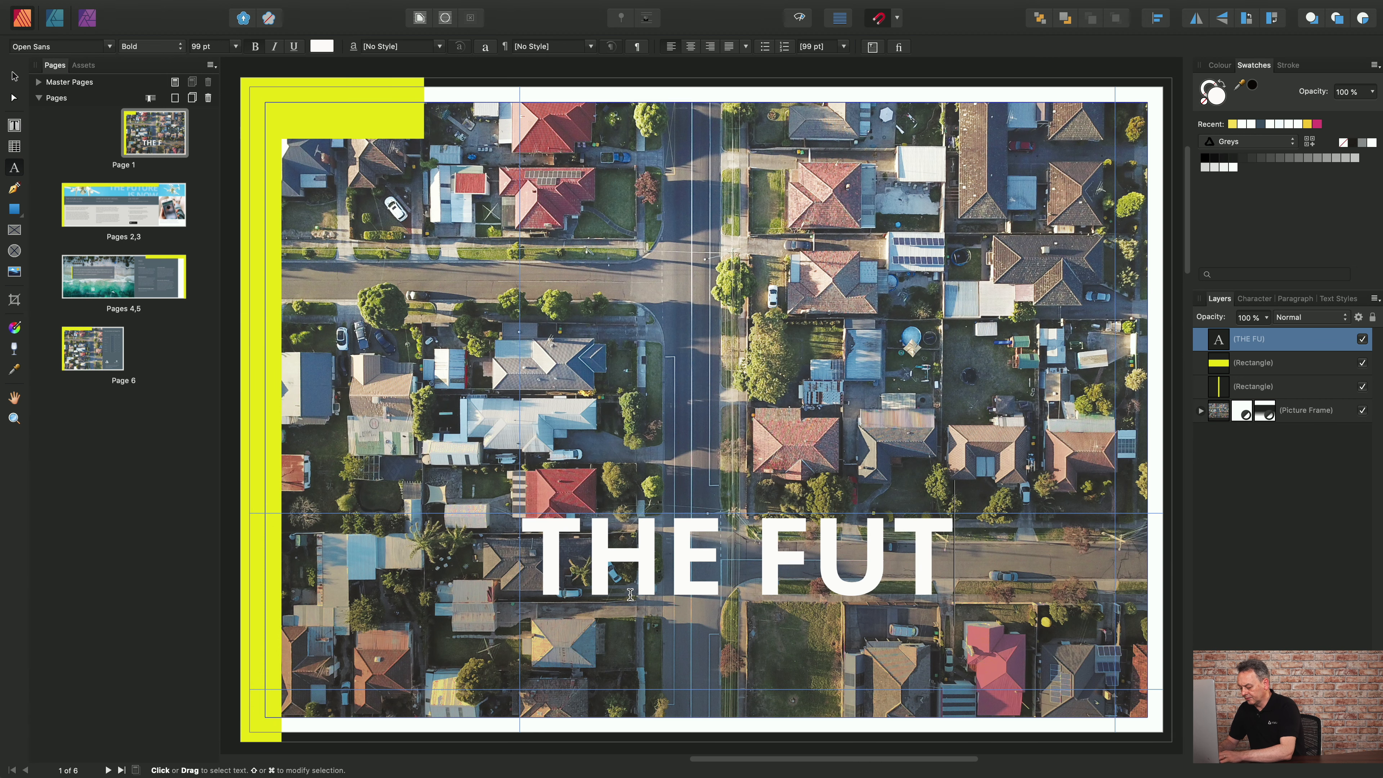
type("URE I")
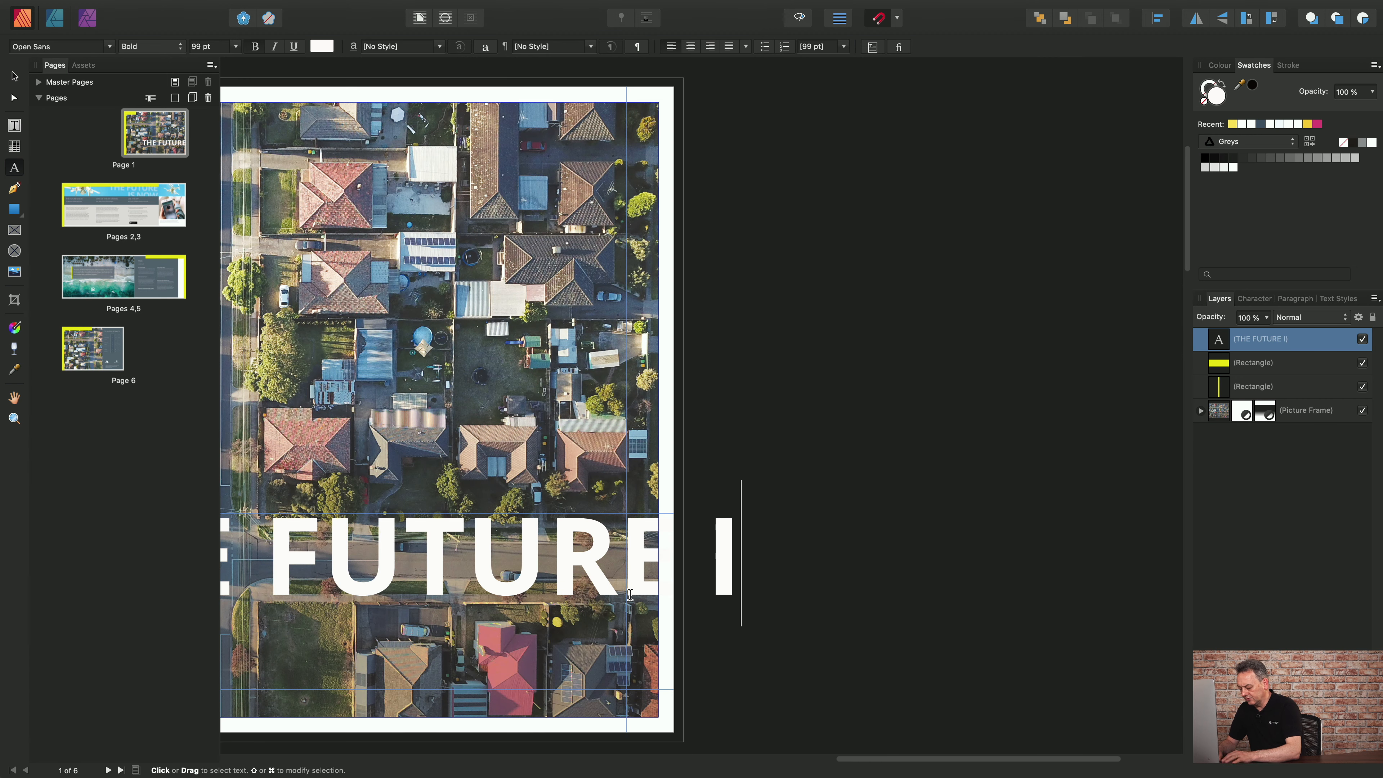
type("S NOW")
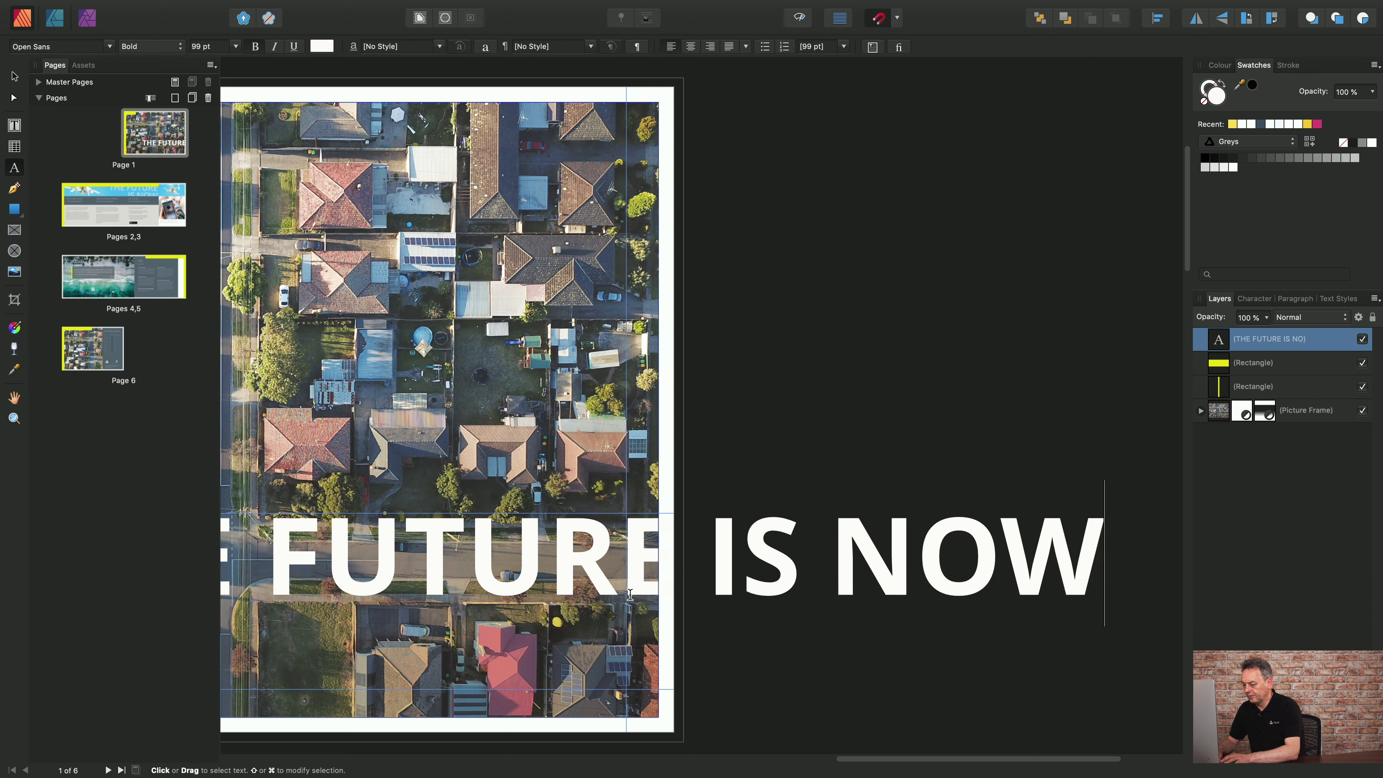
key("Escape")
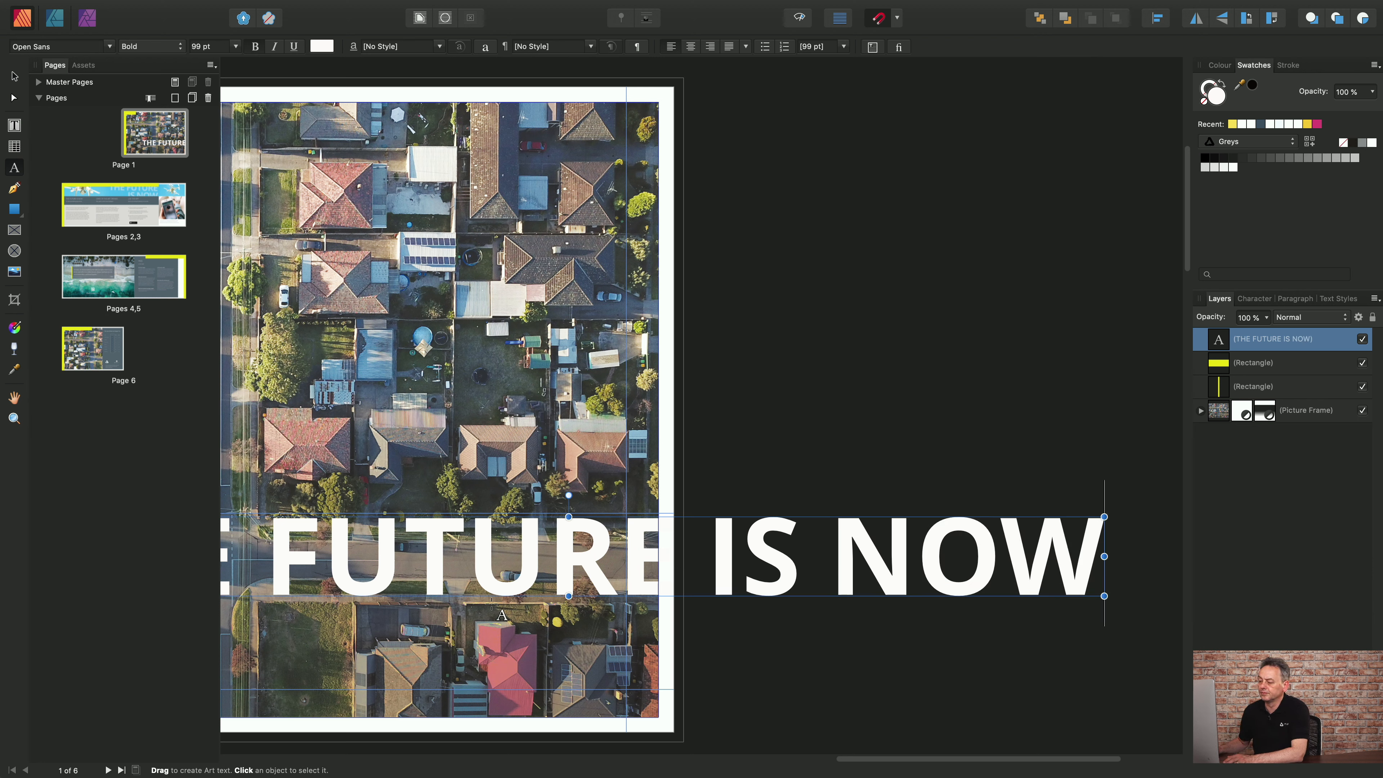
Break the title after "THE FUTURE" and remove the leading space before "IS NOW" on the second line
left_click(651, 557)
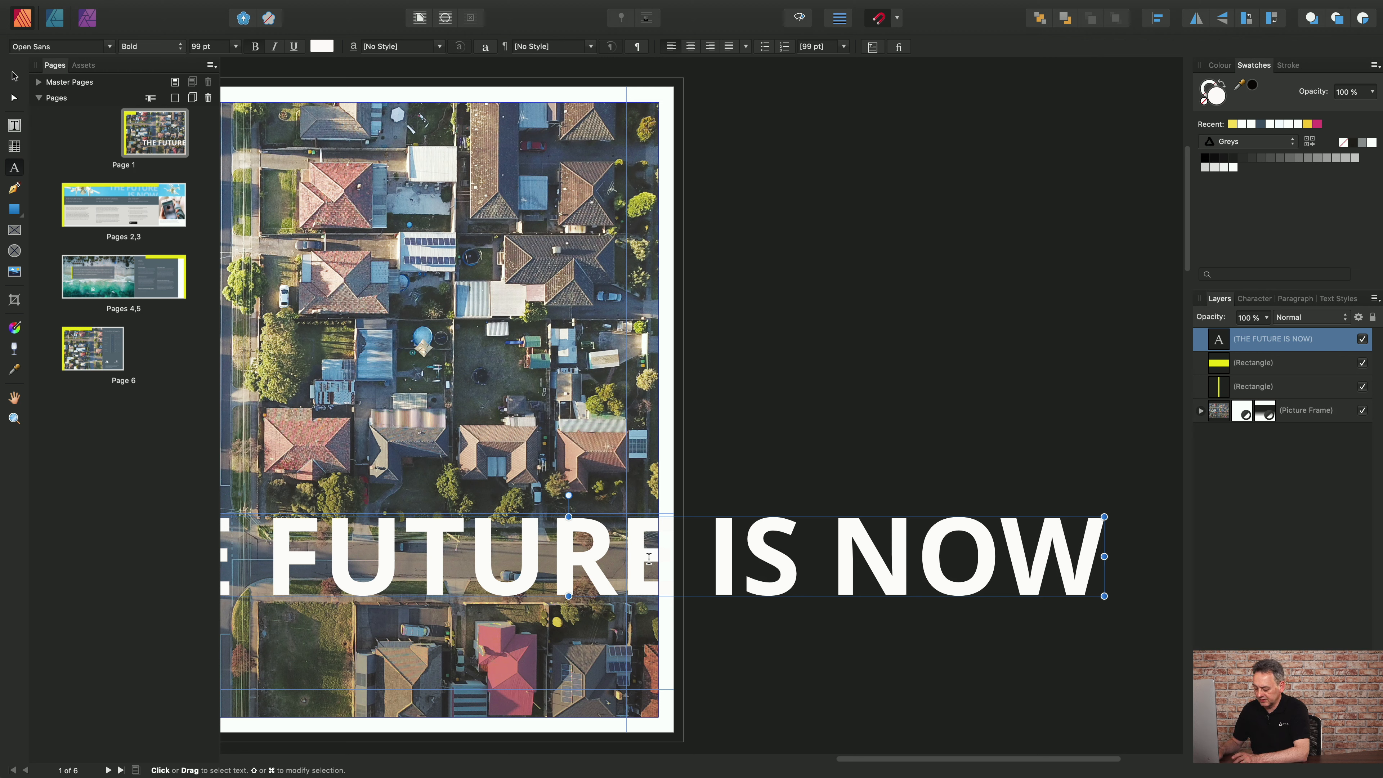
key("Return")
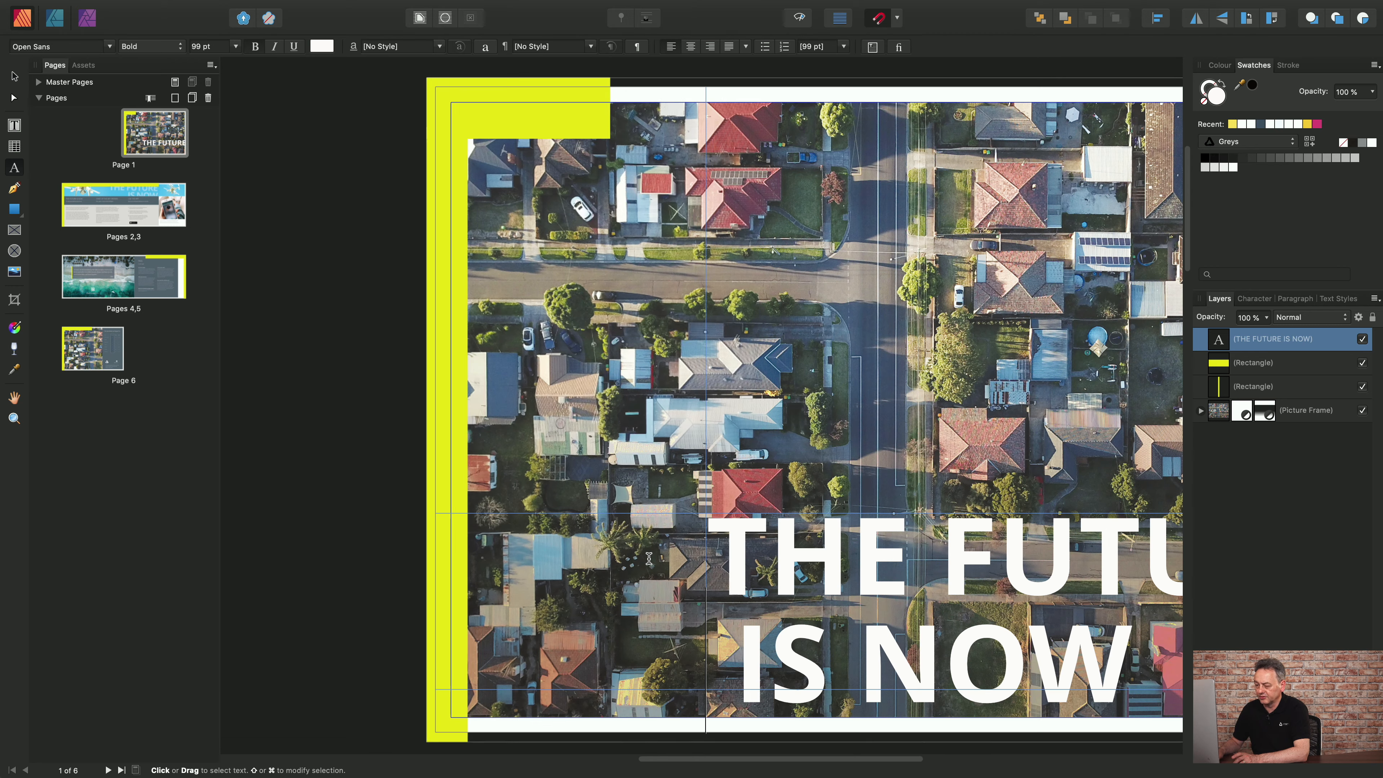
key("Escape")
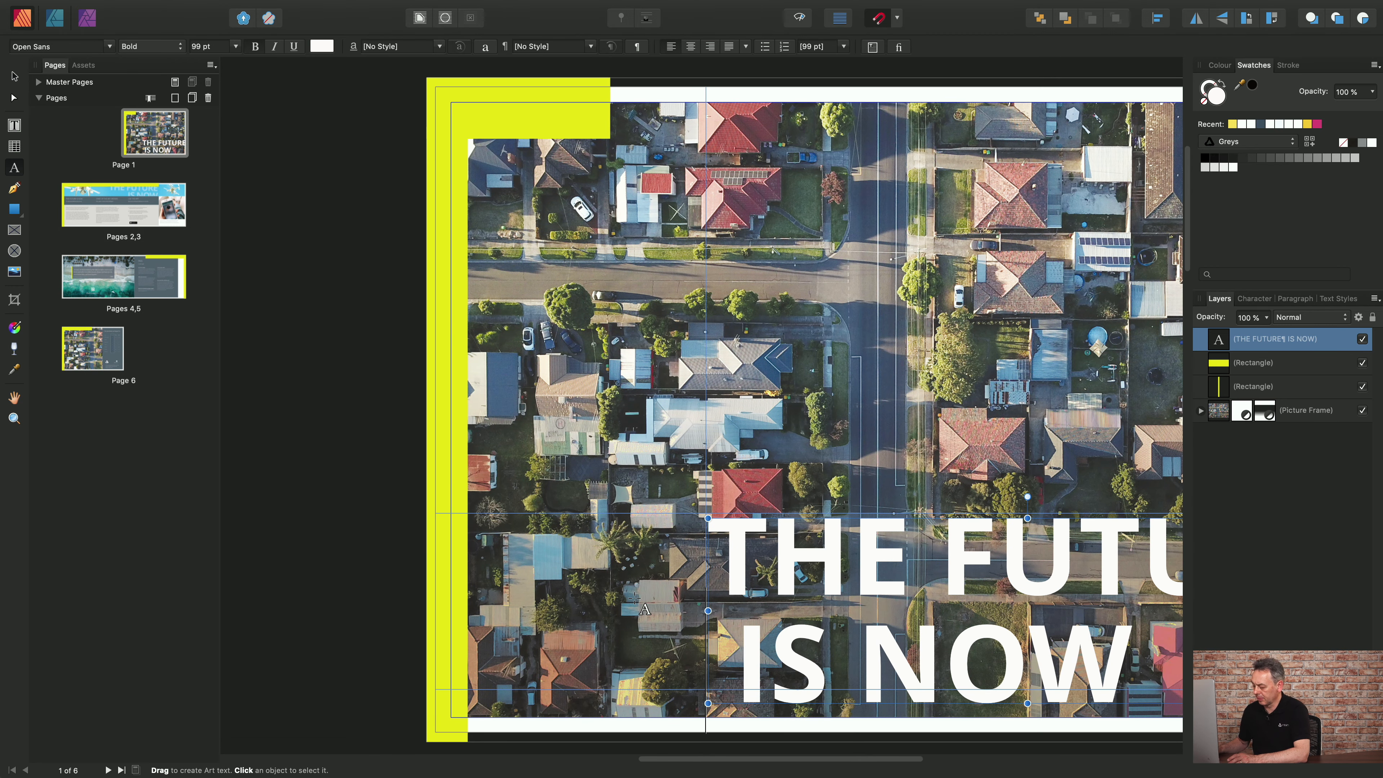
key("Right")
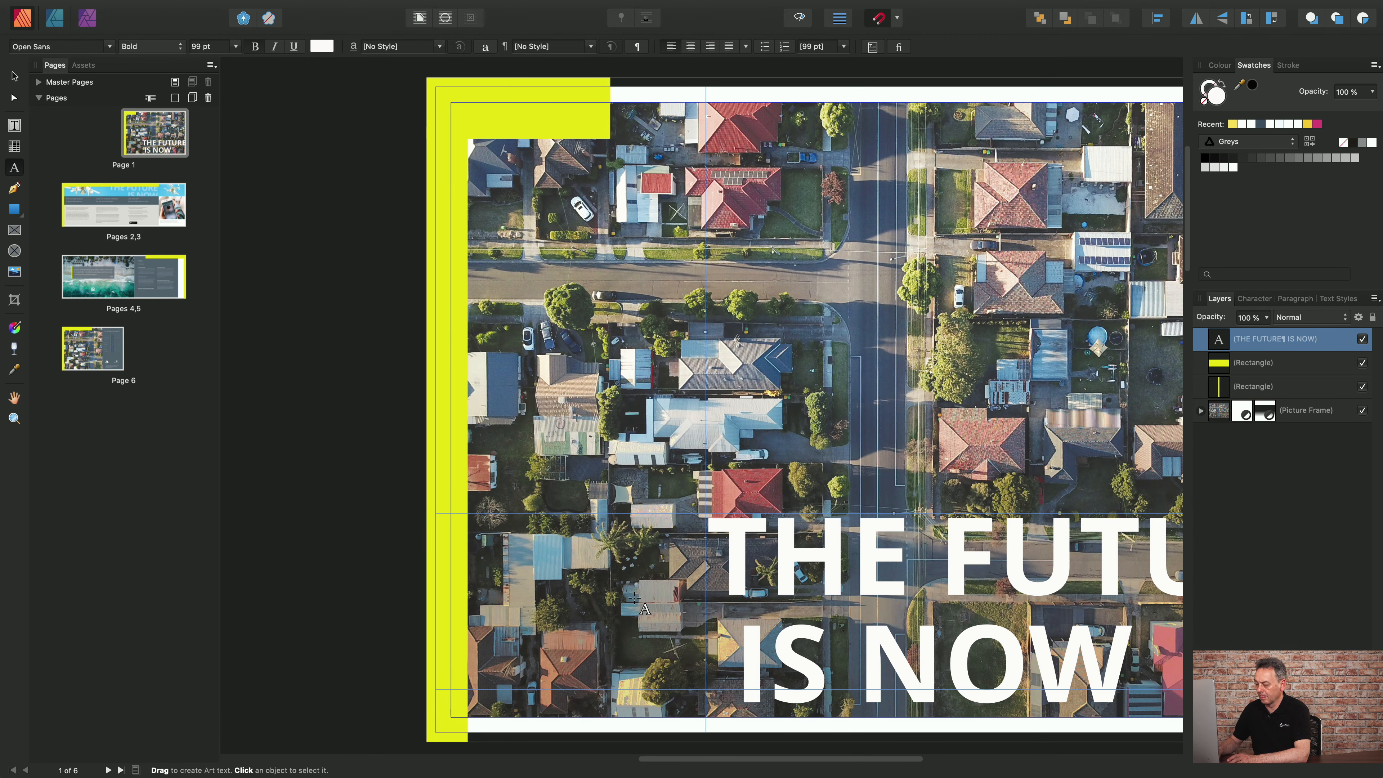
key("BackSpace")
key("Escape")
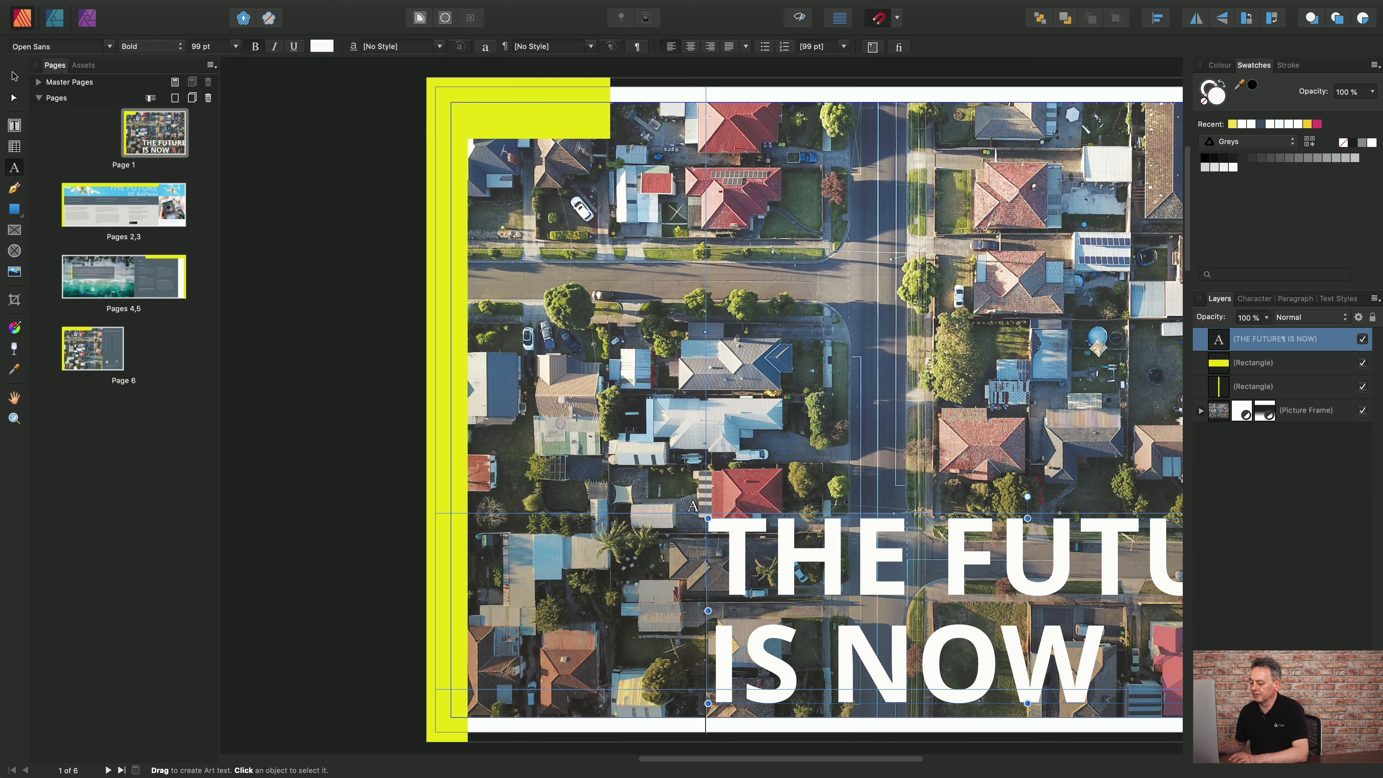
Reduce the font size of the entire two-line cover title to 90 pt
left_click(124, 166)
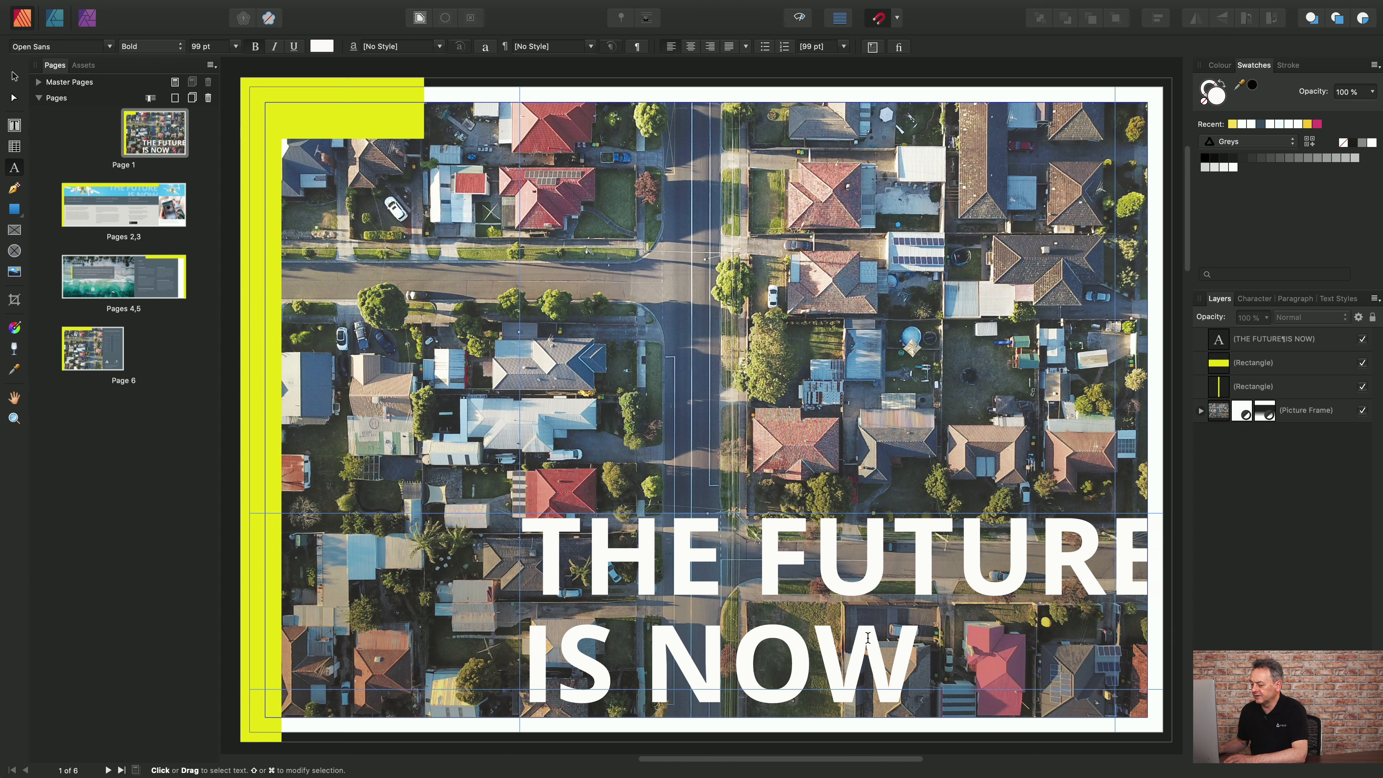
left_click_drag(915, 652, 657, 563)
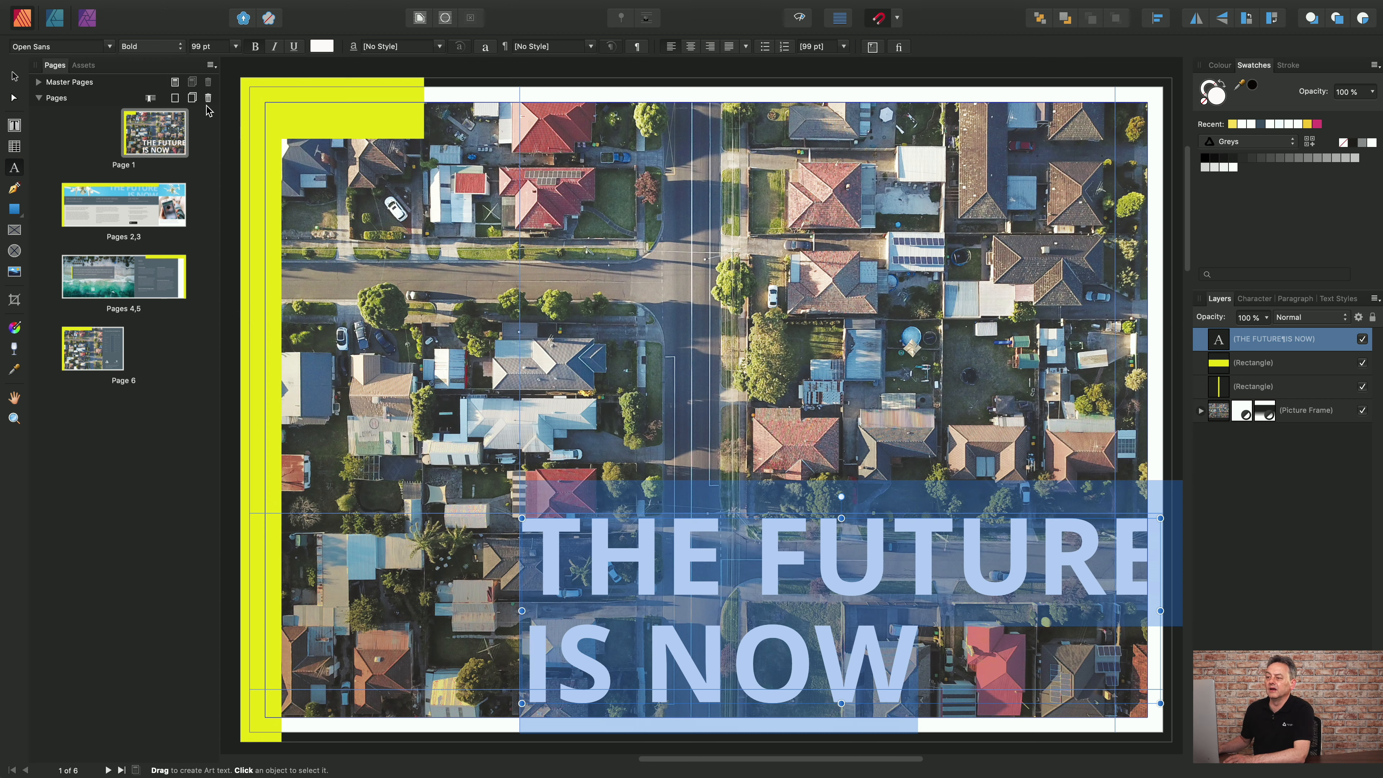
left_click(237, 48)
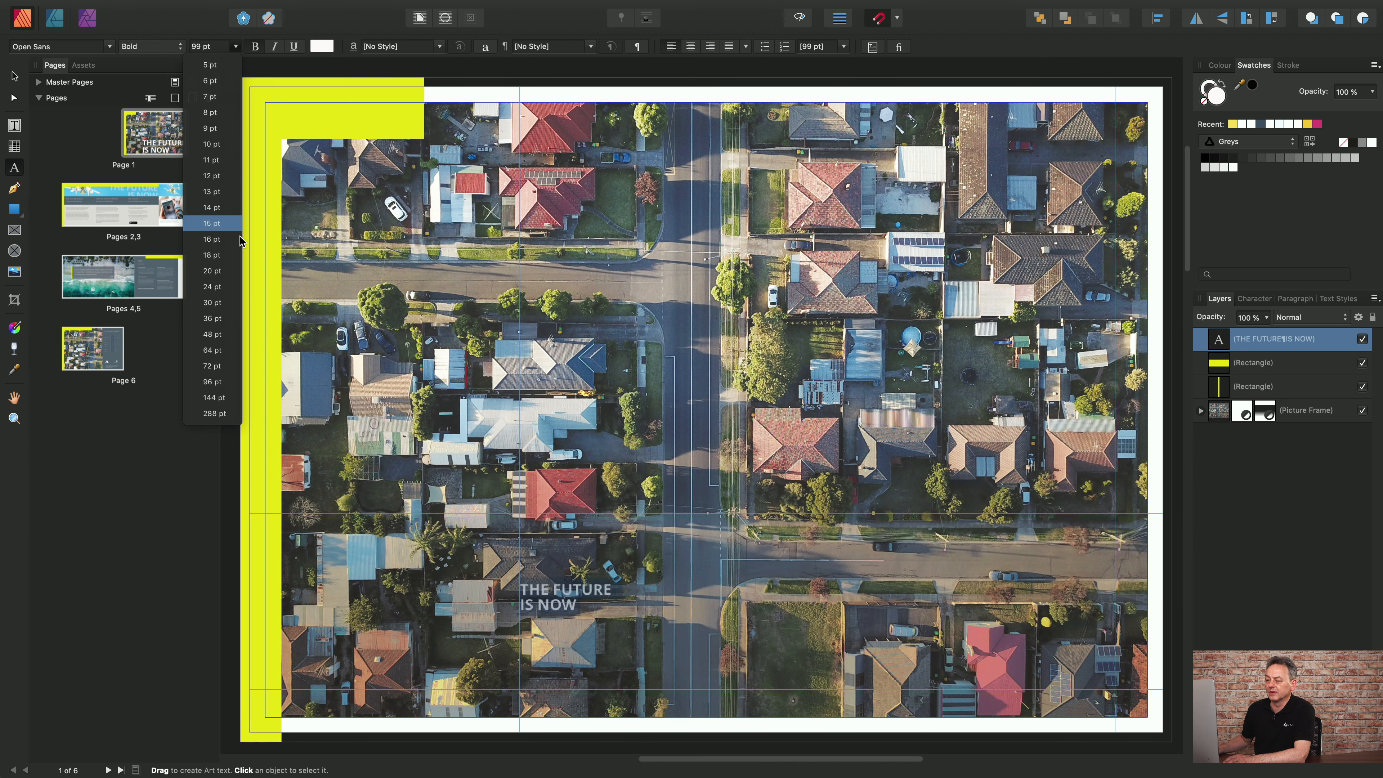
left_click(213, 381)
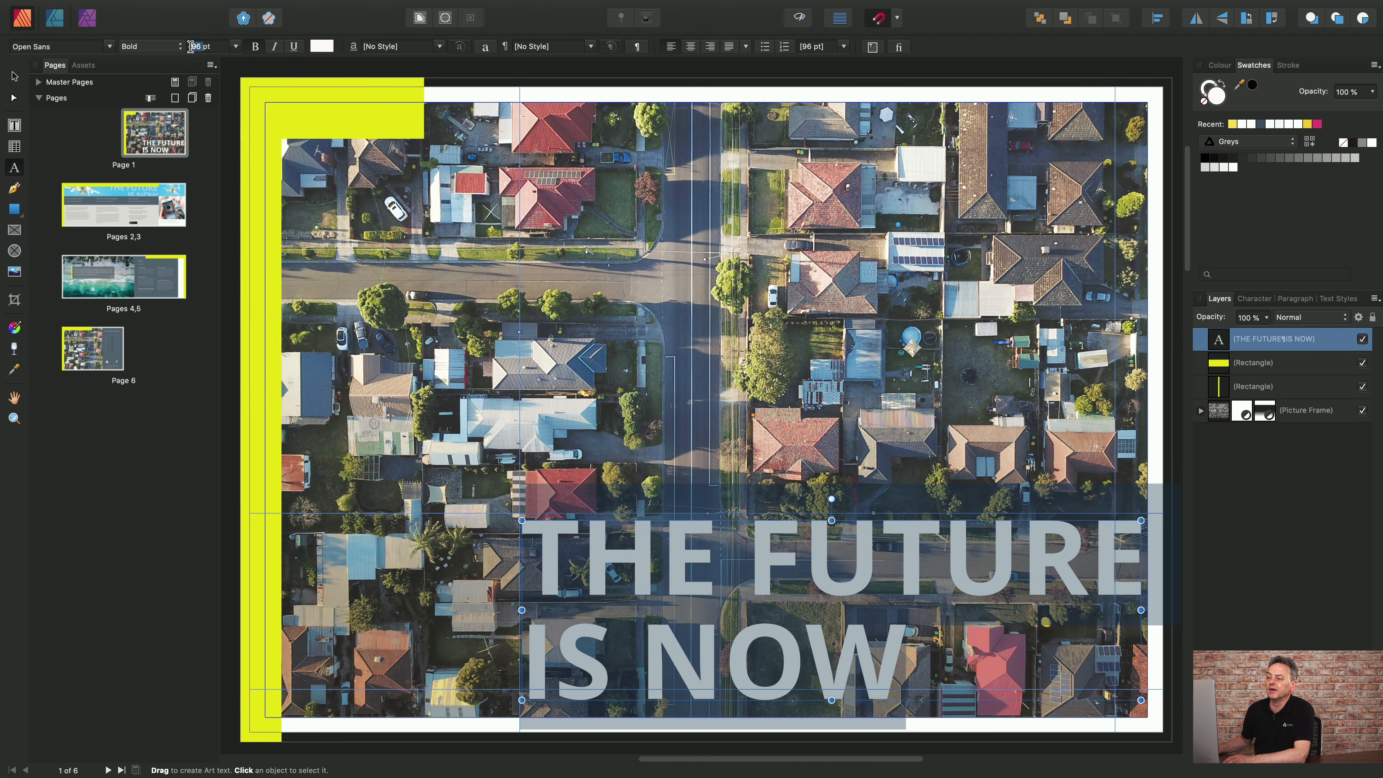
double_click(196, 47)
type("90")
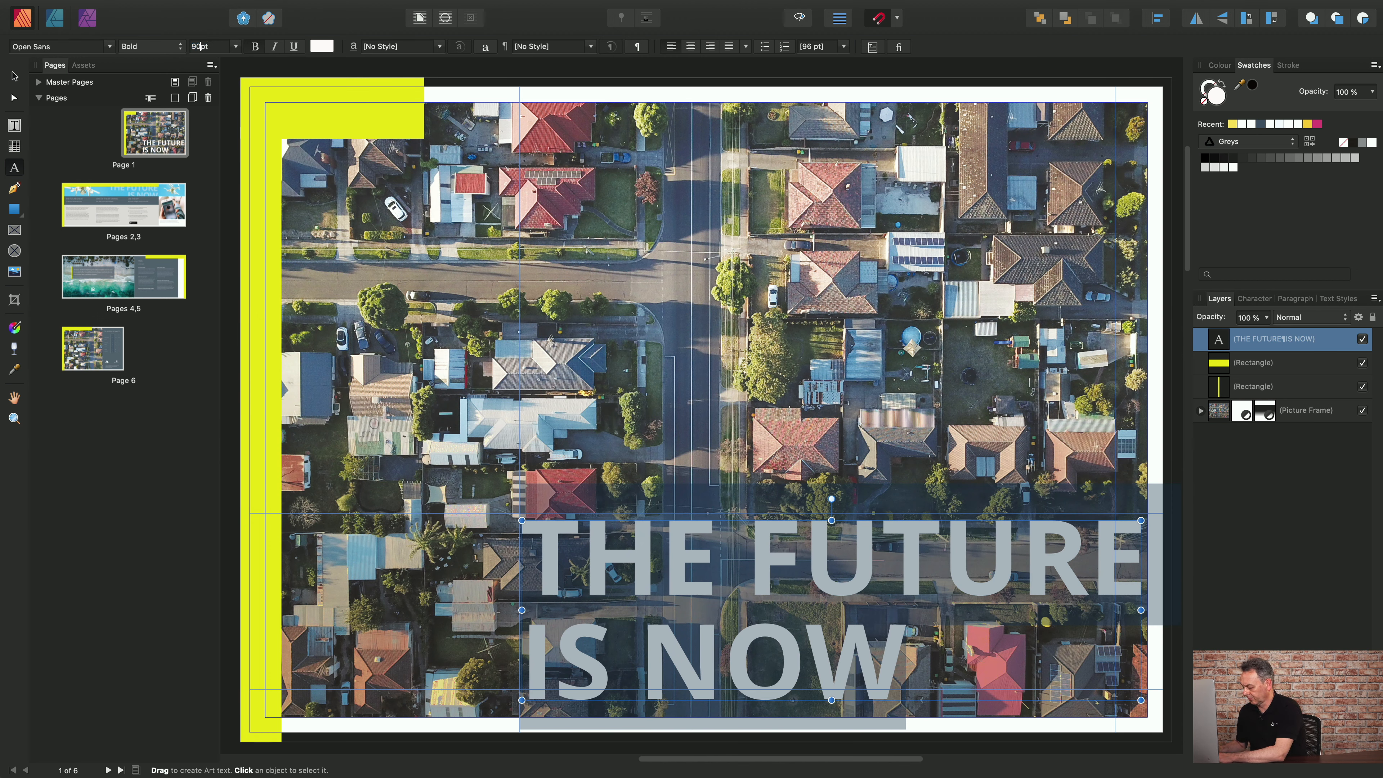
key("Return")
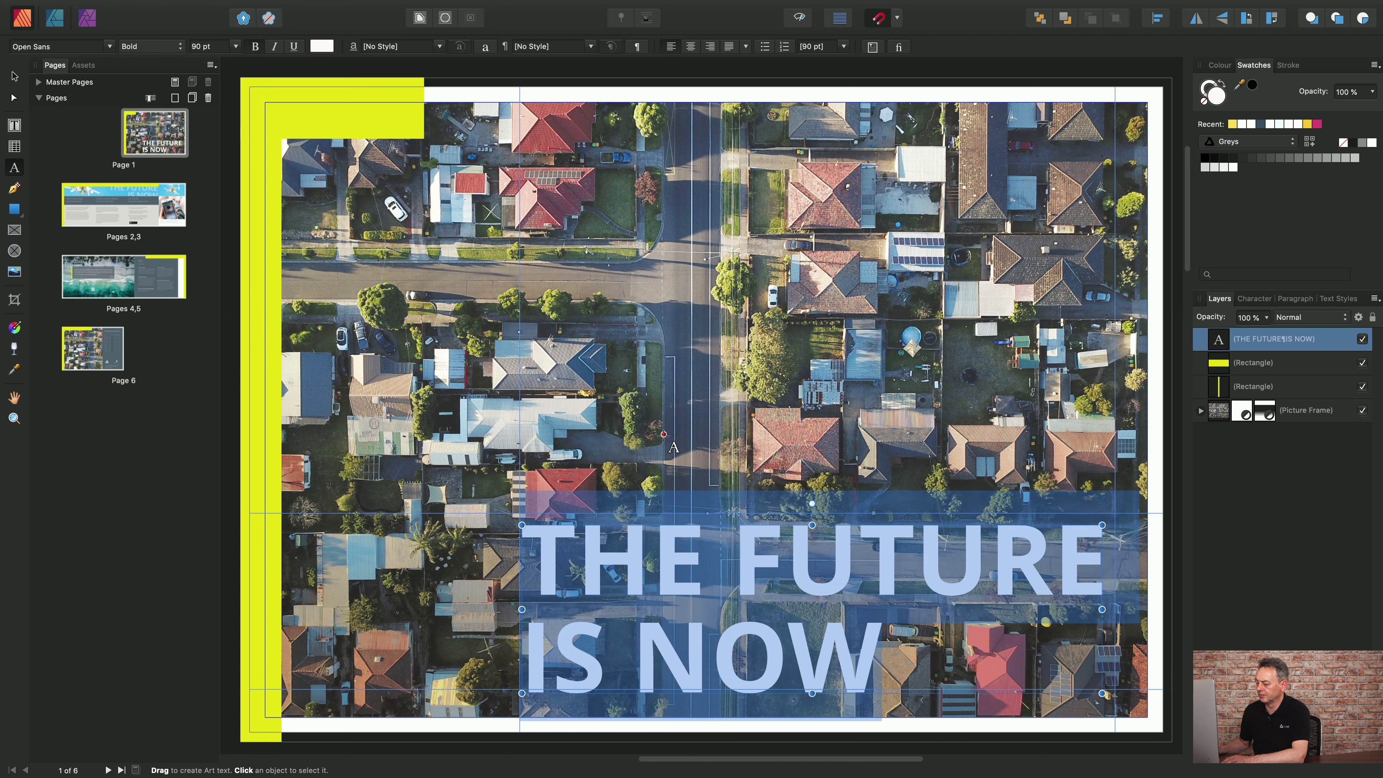
left_click(664, 434)
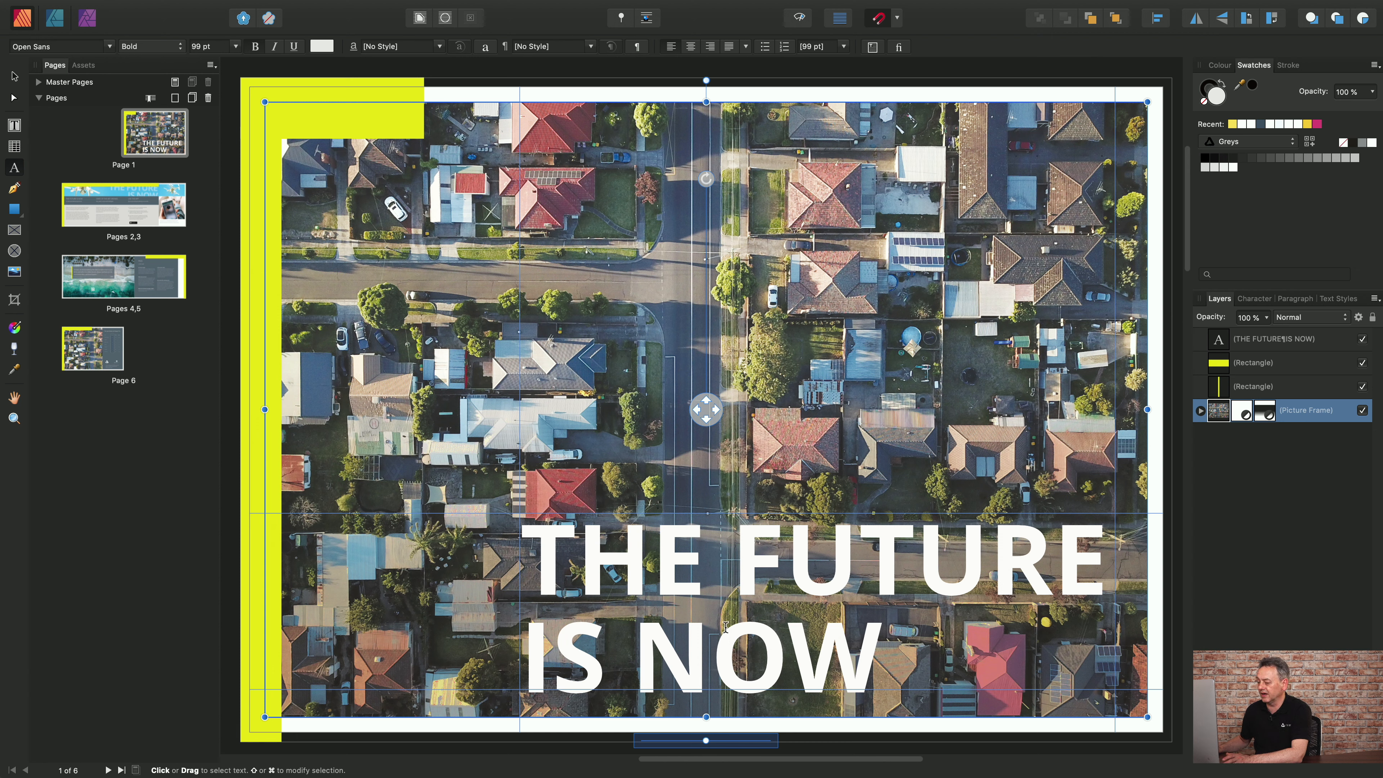
Add an Outer Glow layer effect to the title text with a radius of about 0.8 px
left_click_drag(882, 651, 522, 559)
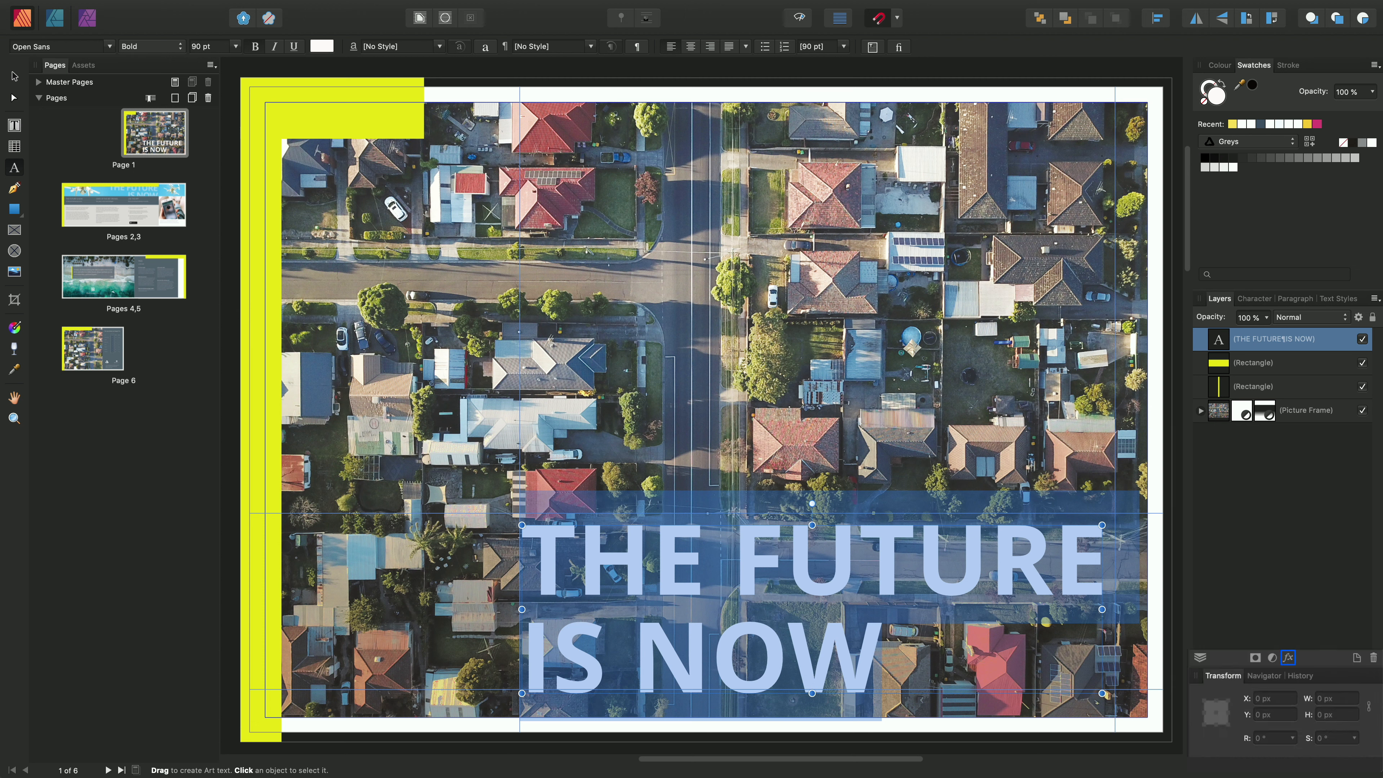
left_click(1288, 657)
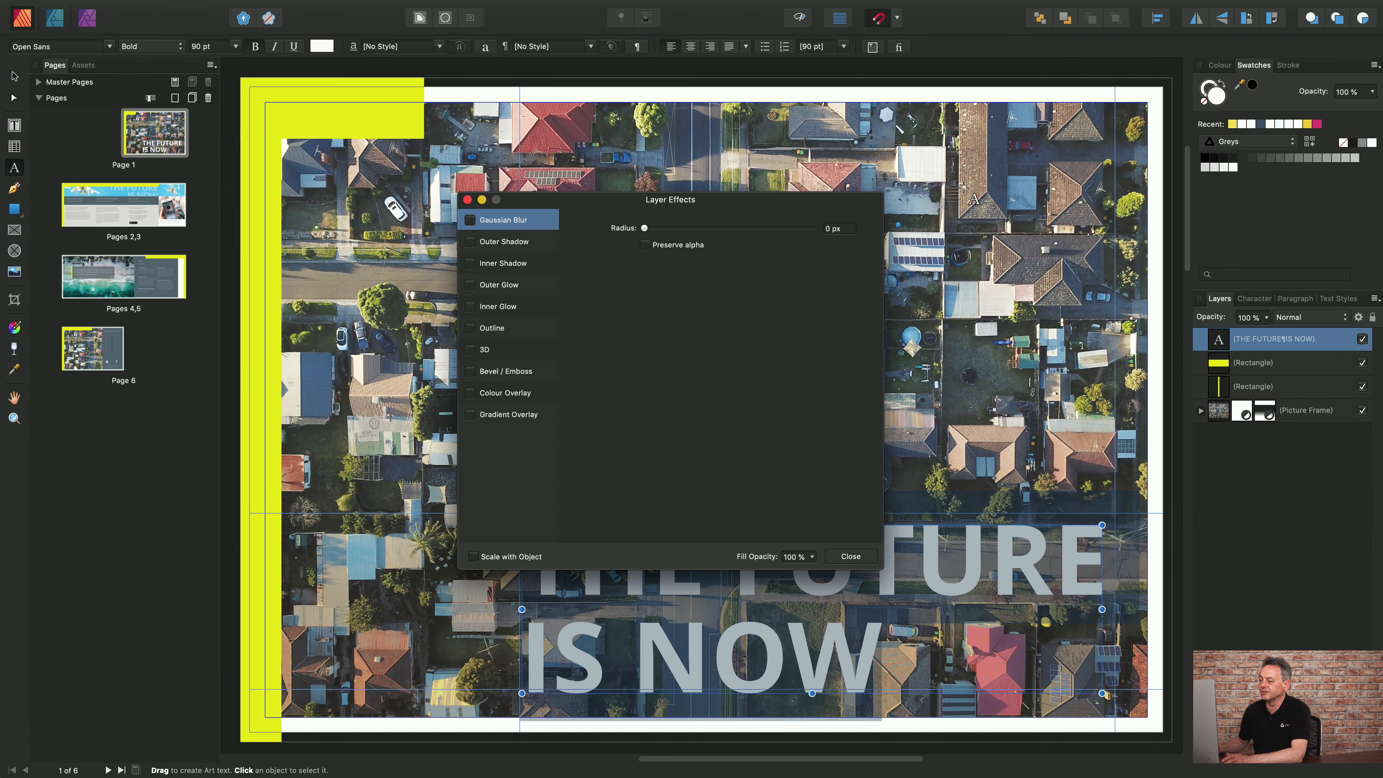
left_click_drag(673, 203, 1051, 109)
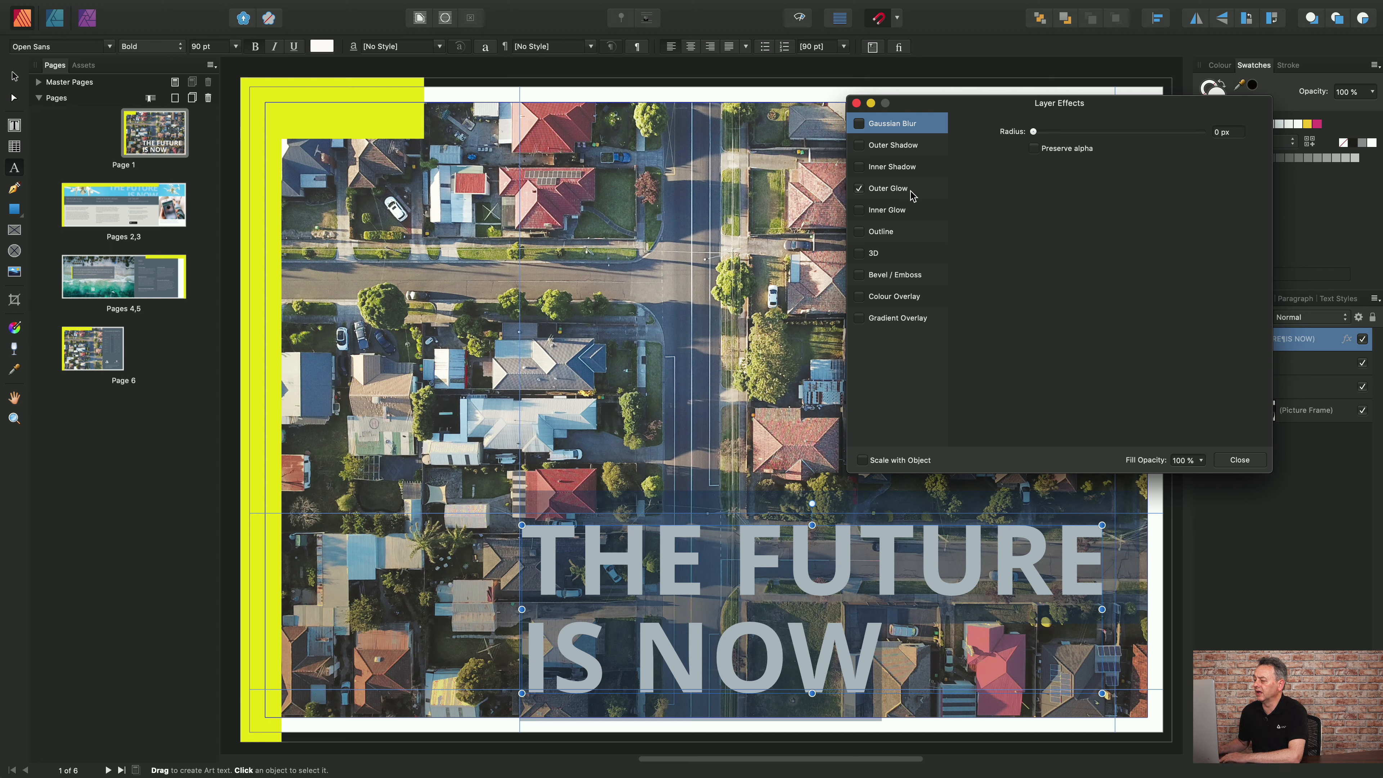
left_click(895, 191)
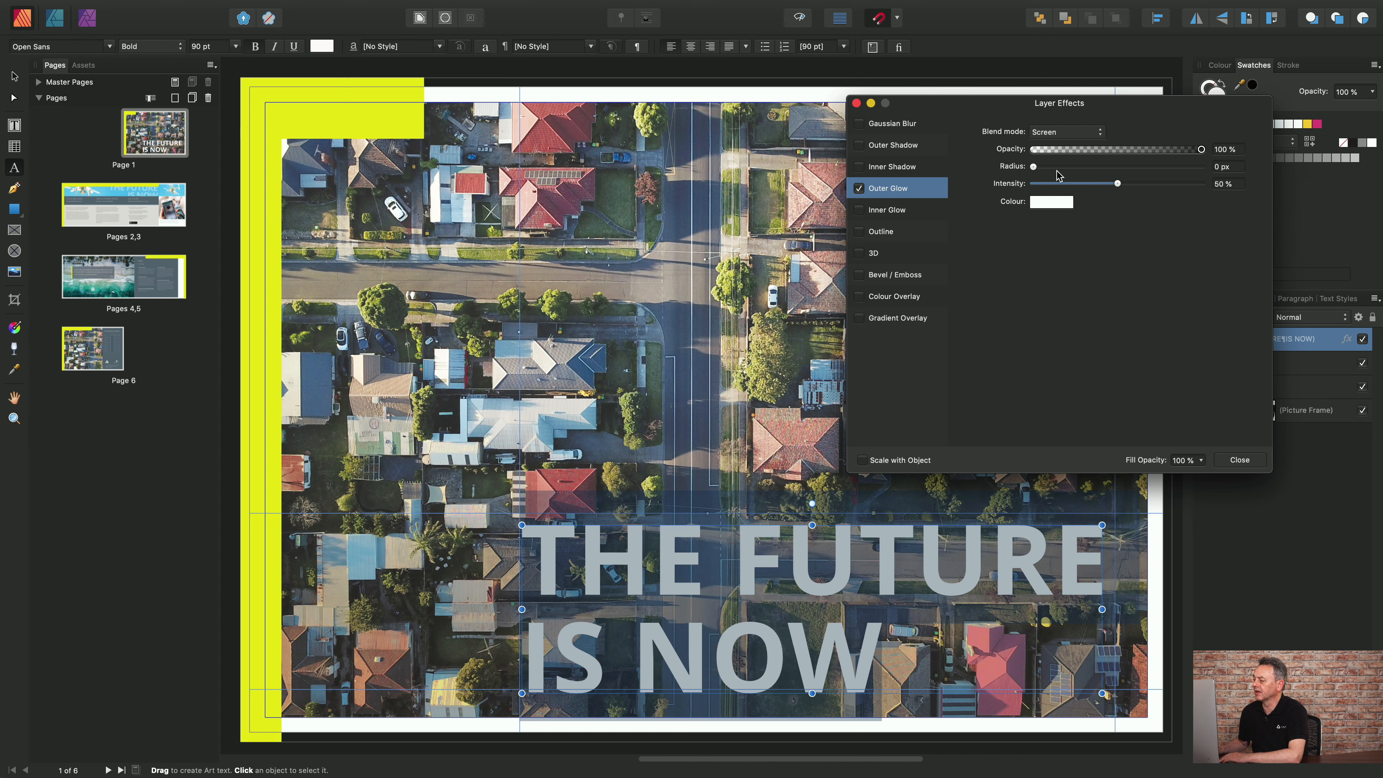
left_click_drag(1040, 170, 1065, 170)
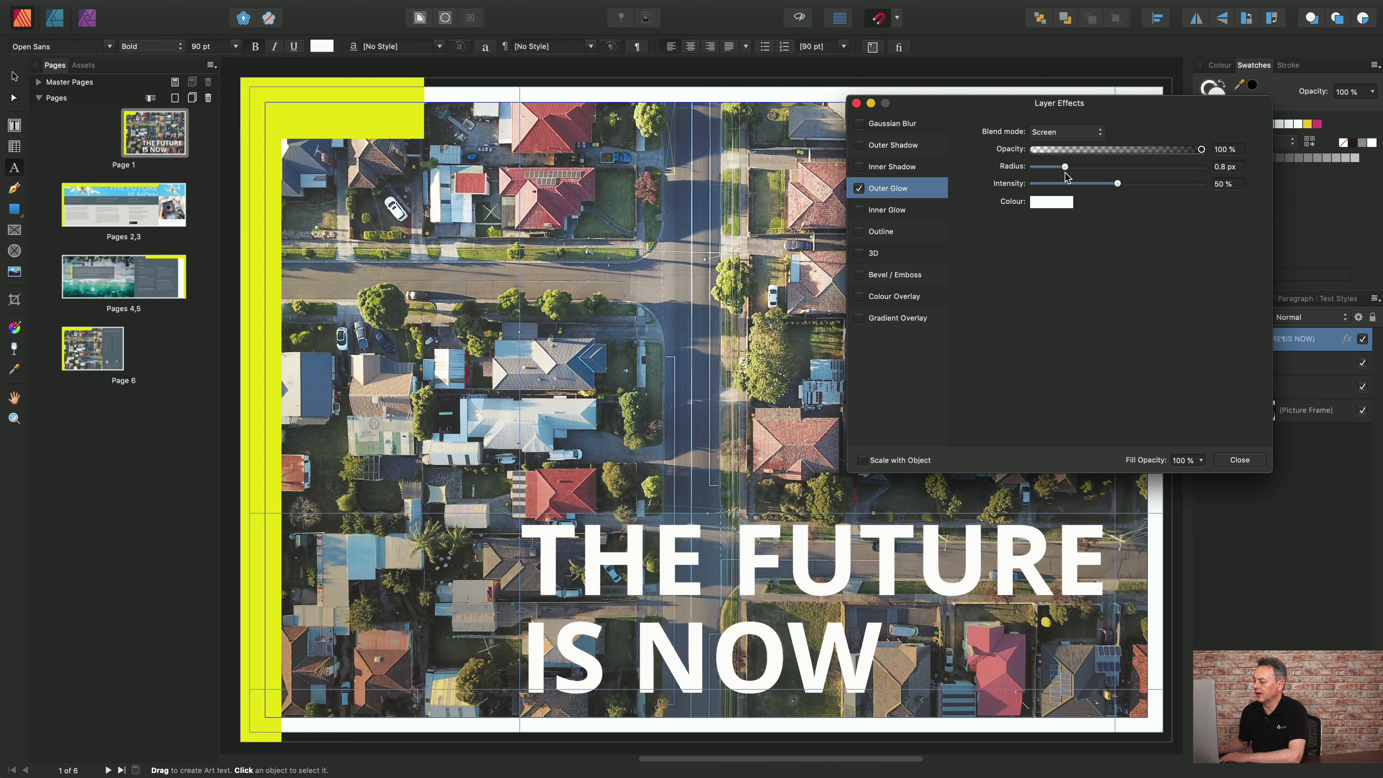
Set the outer glow colour to the yellow sampled from the rectangle at the cover's upper-left corner
left_click(1059, 202)
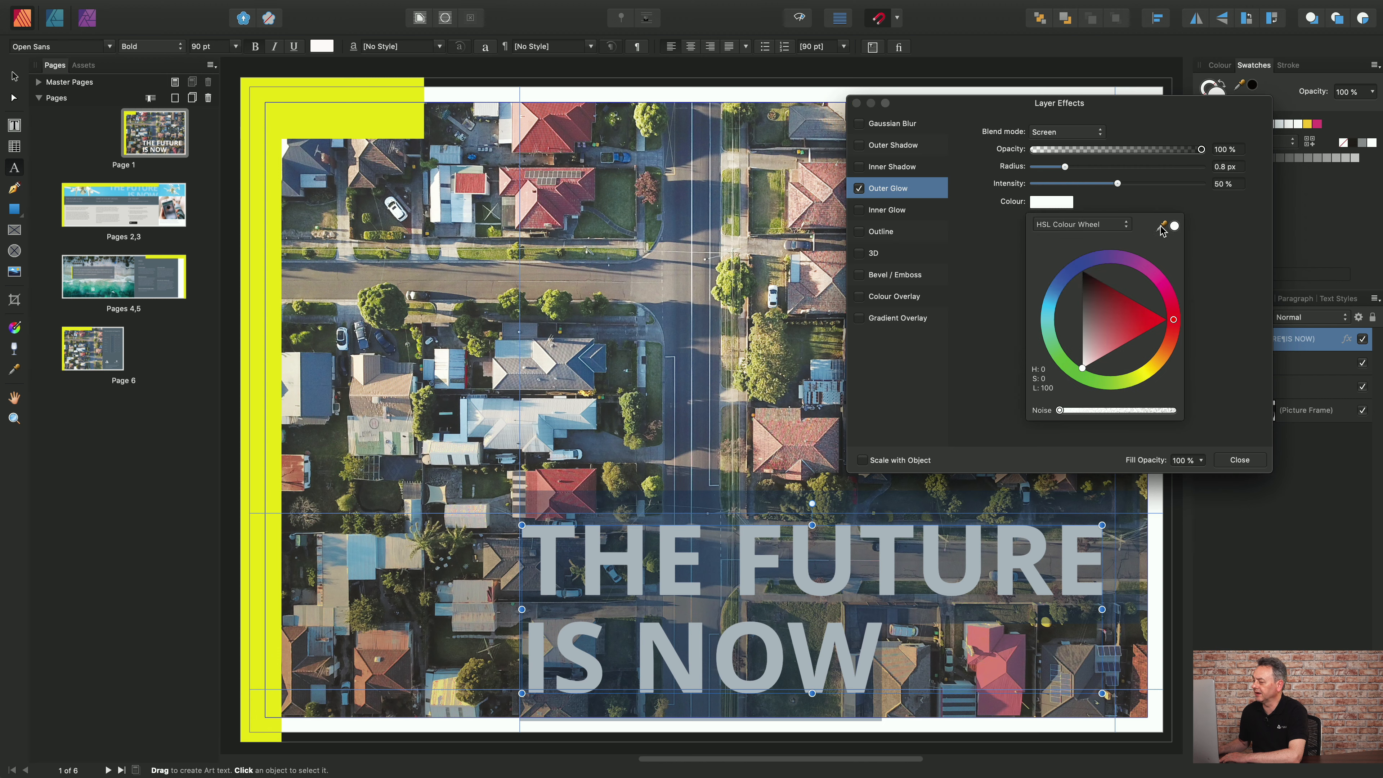
left_click_drag(1161, 227, 373, 120)
left_click(1175, 226)
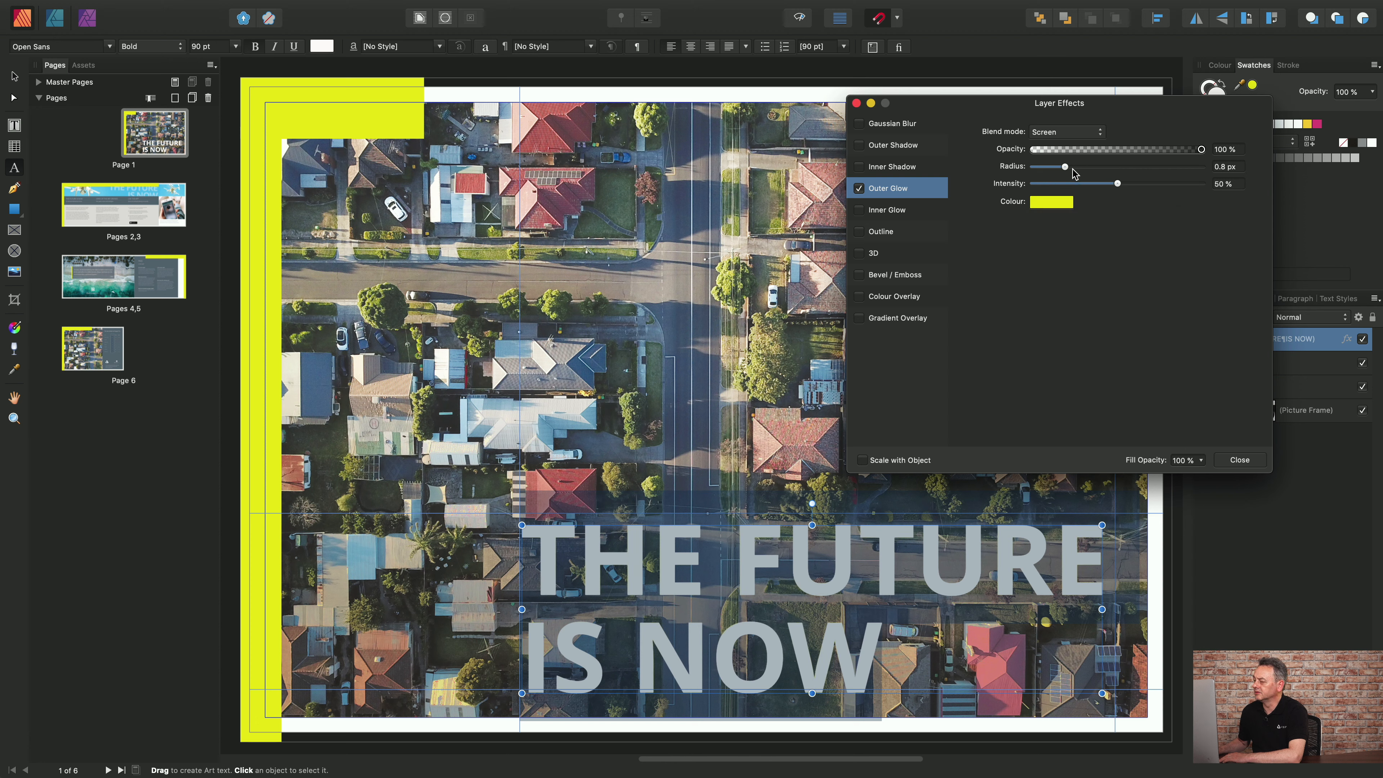
Set the title's outer glow to about 8.3 px radius and 72% intensity with the Normal blend mode
left_click_drag(1066, 167, 1155, 184)
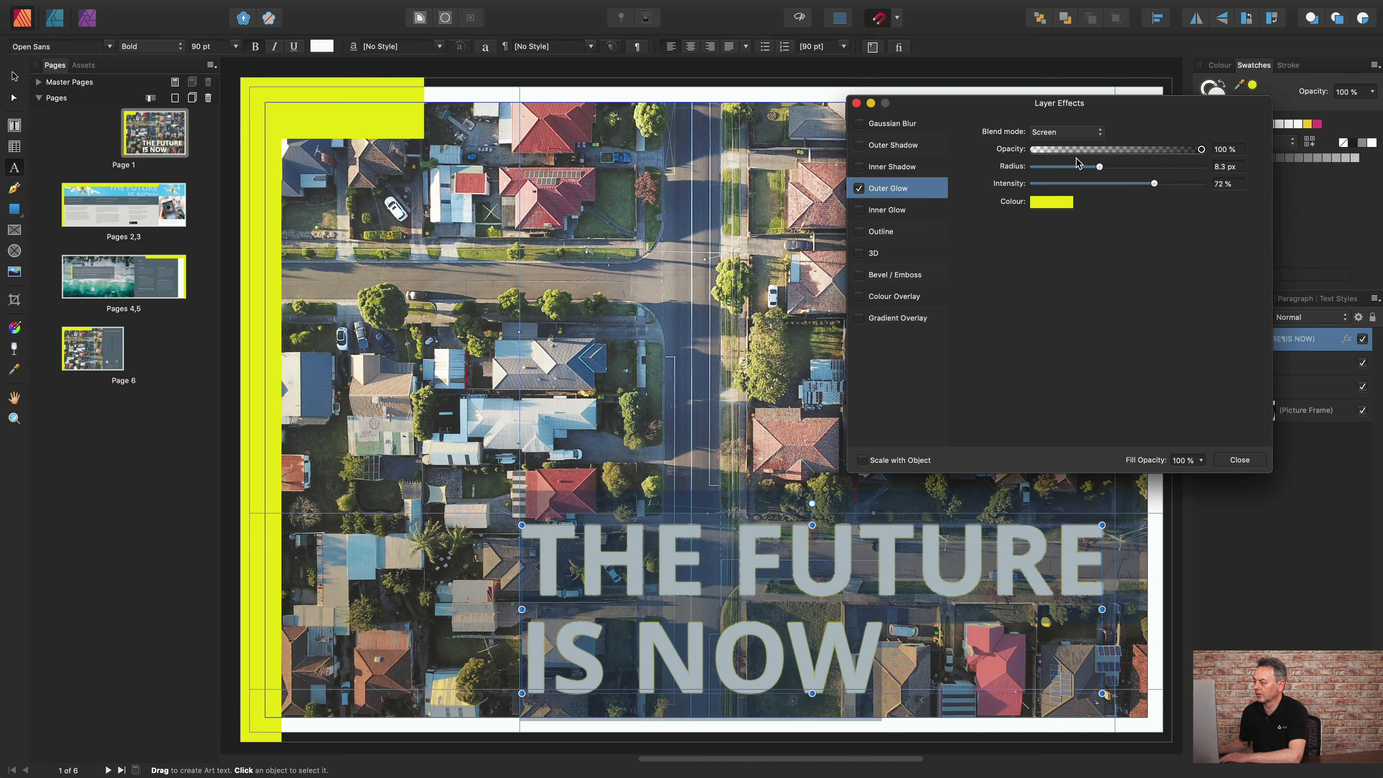
left_click(1067, 132)
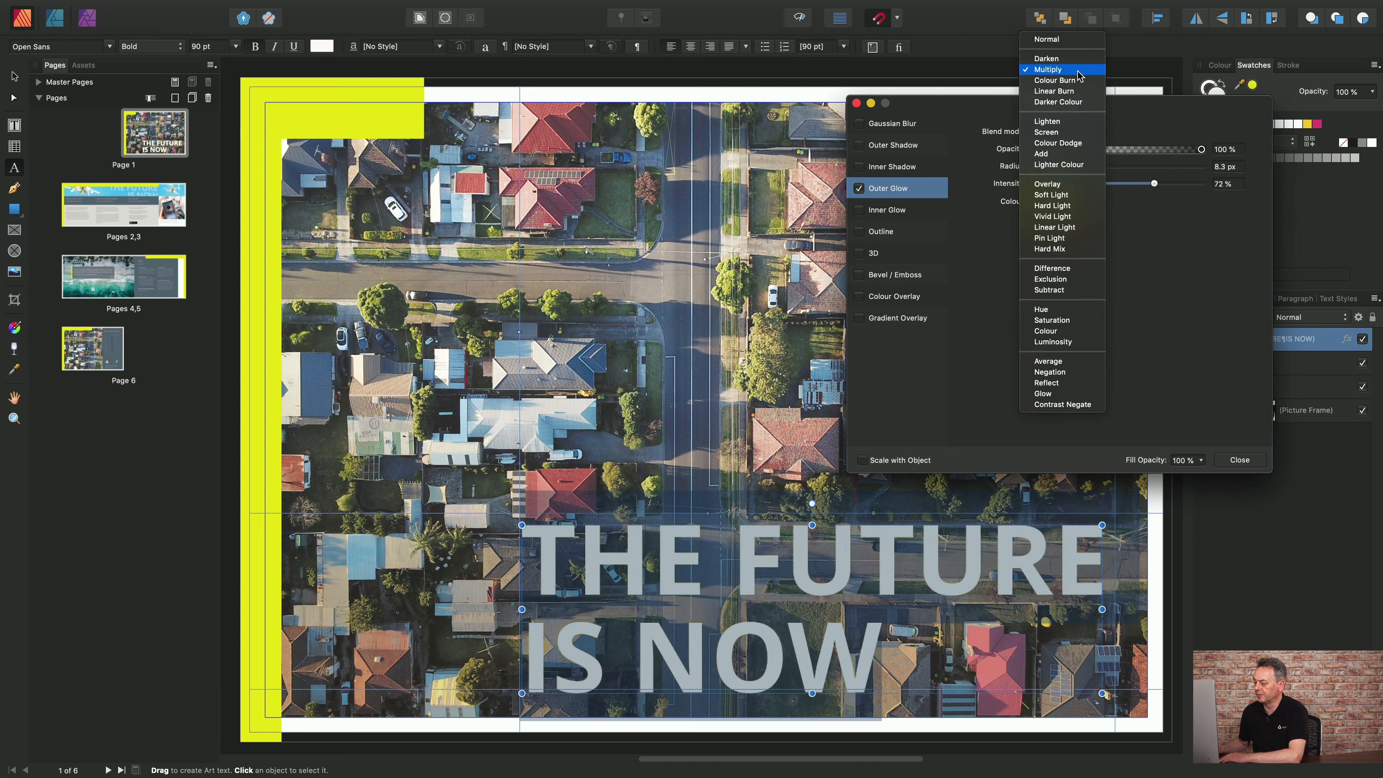
left_click(1066, 40)
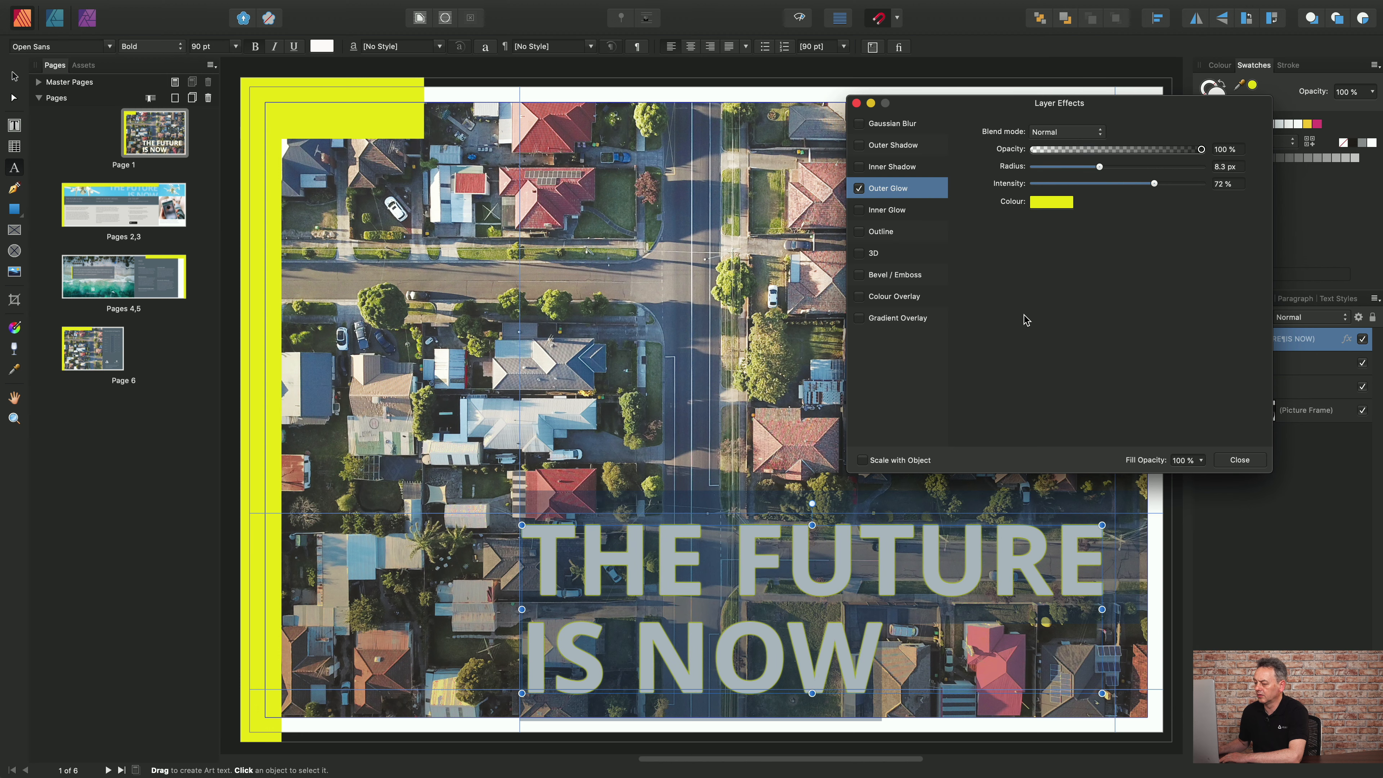
left_click(1237, 461)
left_click(1000, 422)
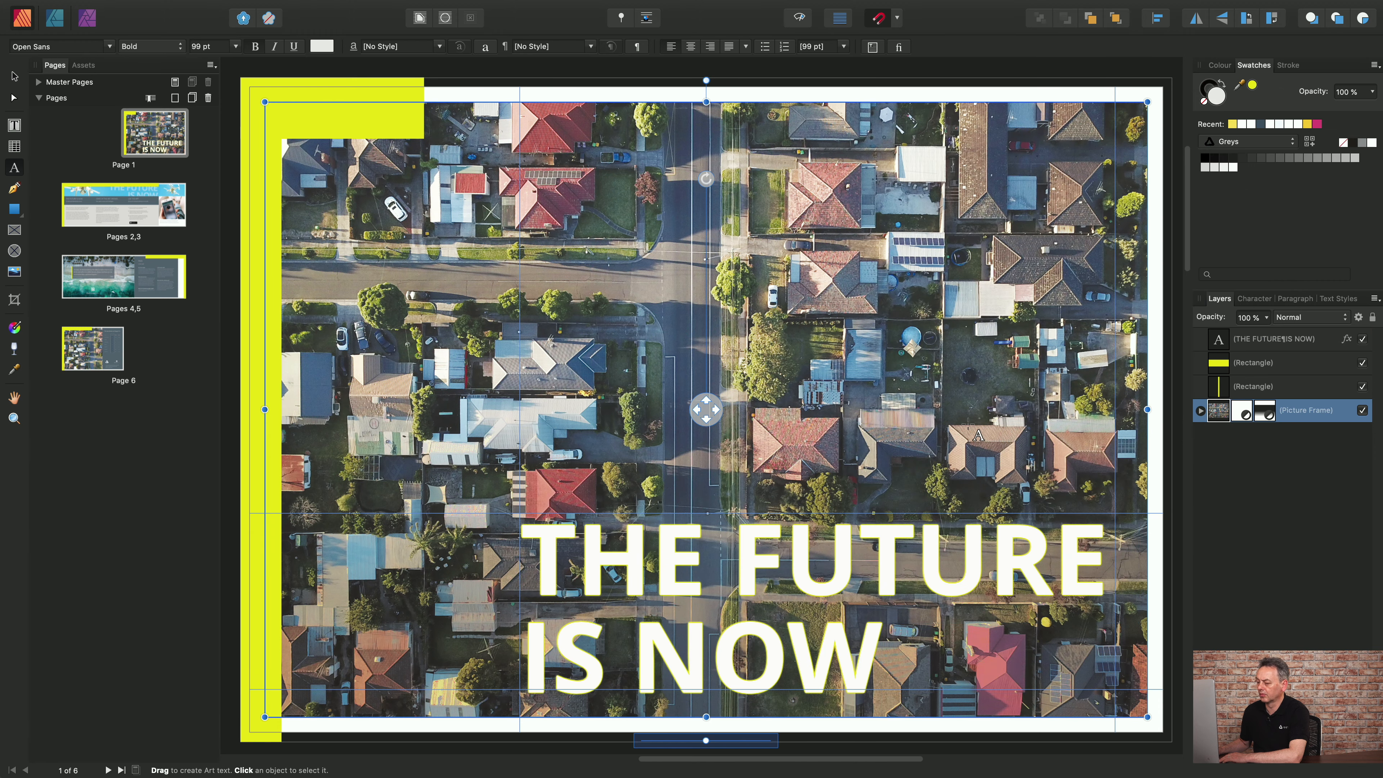